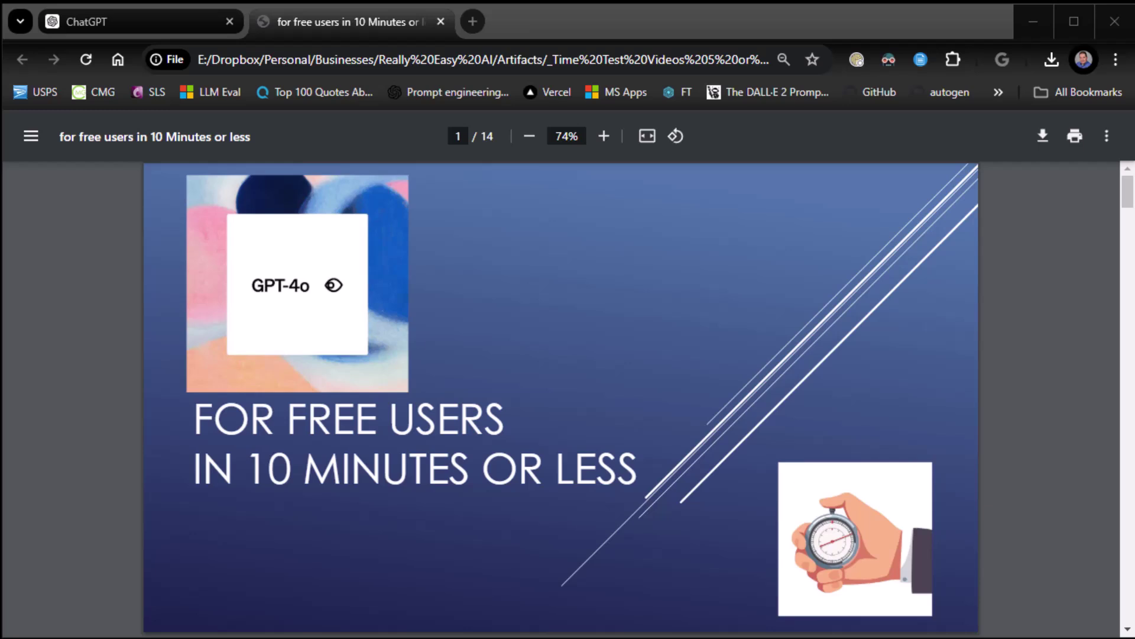
Page the slide deck from the title slide to page 3, the GPT-4o free-user features list.
click(63, 332)
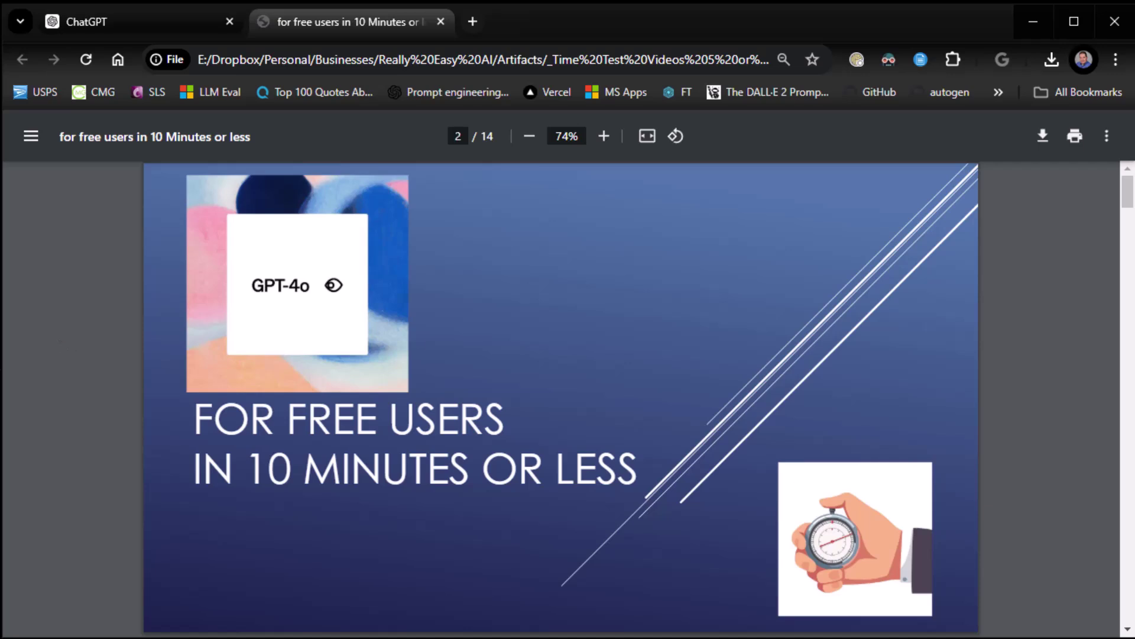
key(Page_Down)
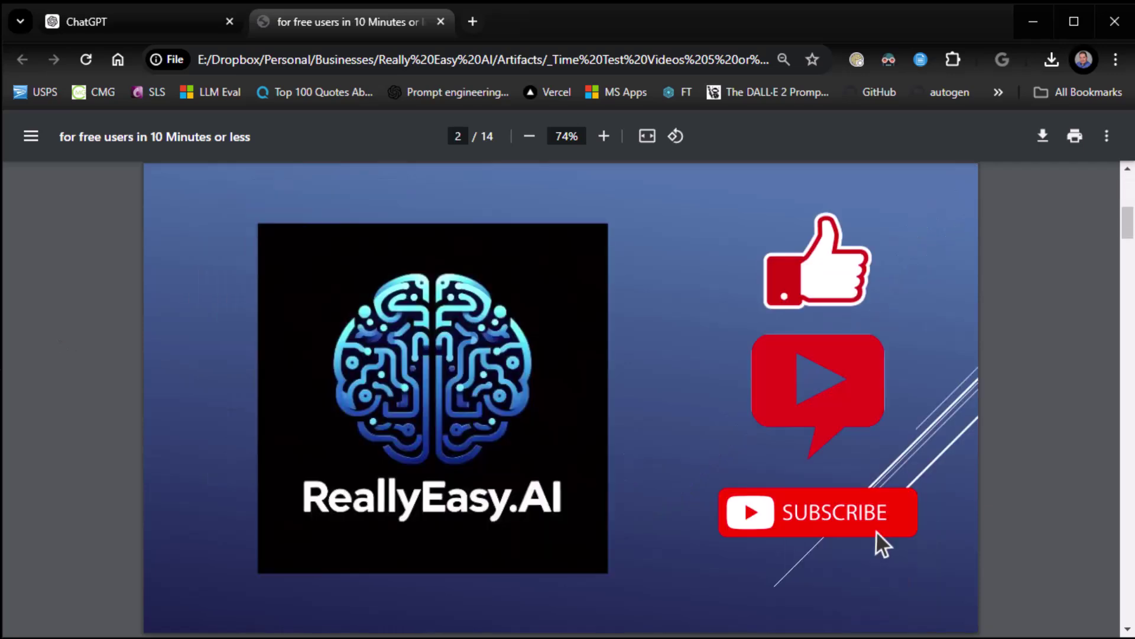
key(Page_Down)
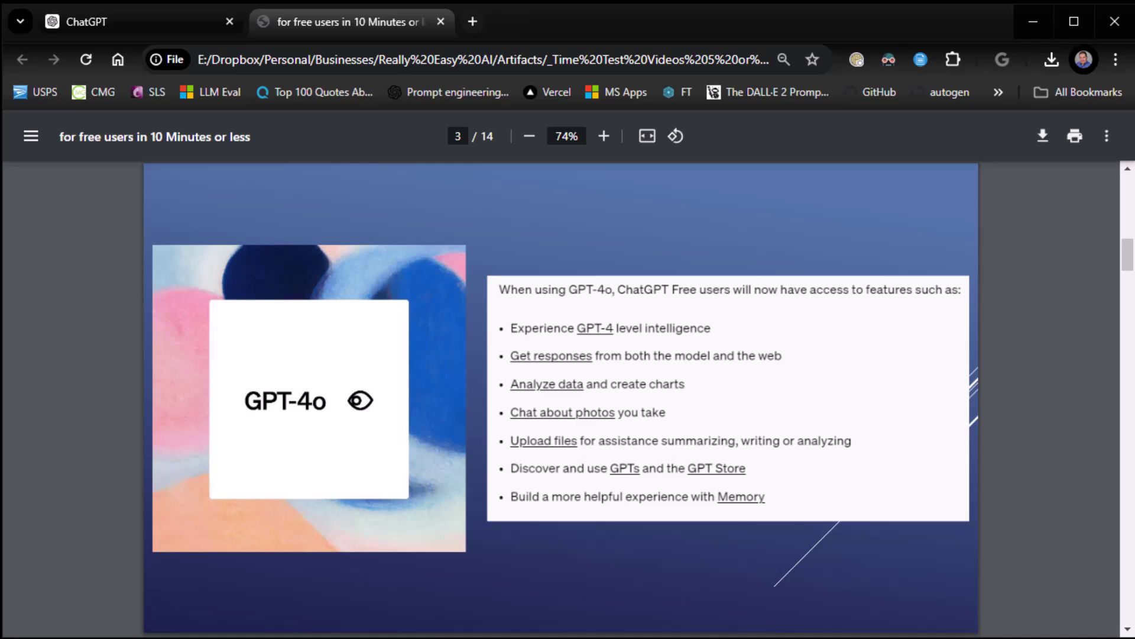
Advance the deck to page 4, the 'GPT 4 Level Intelligence' section slide.
key(Page_Down)
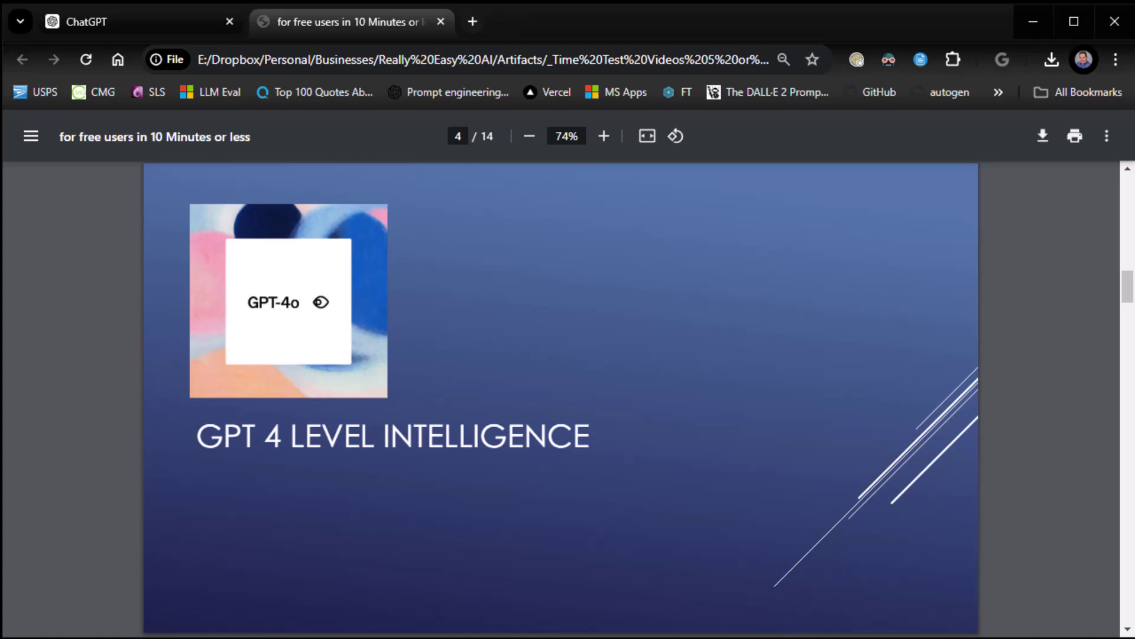
Step past the bar exam, Insider article and exam score slides to page 8, 'Responses from the Web'.
key(Page_Down)
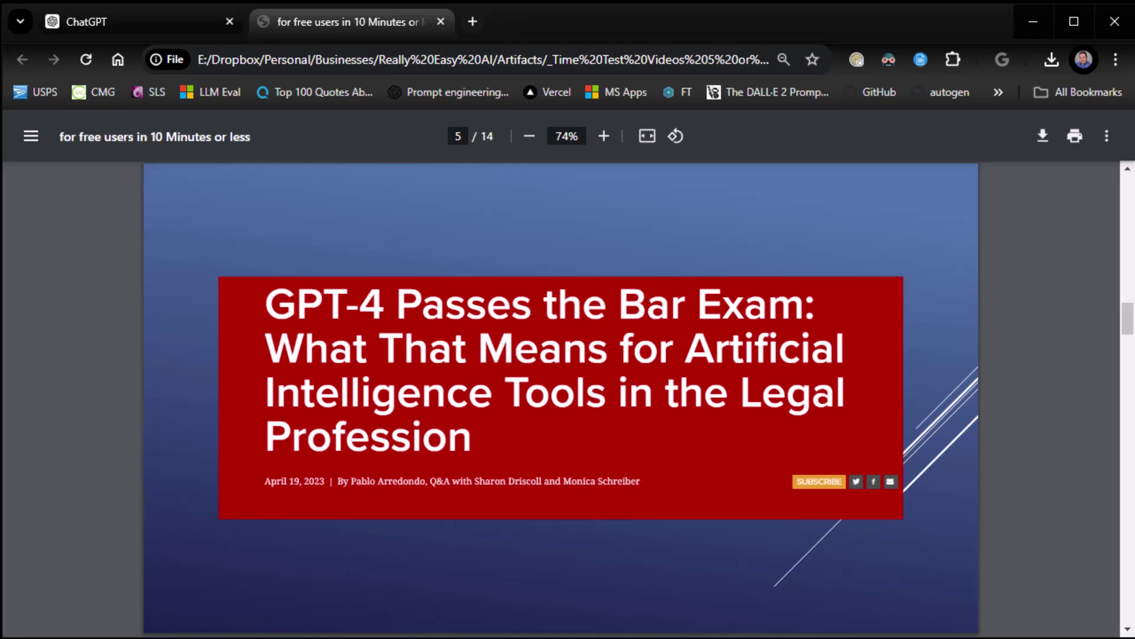
key(Page_Down)
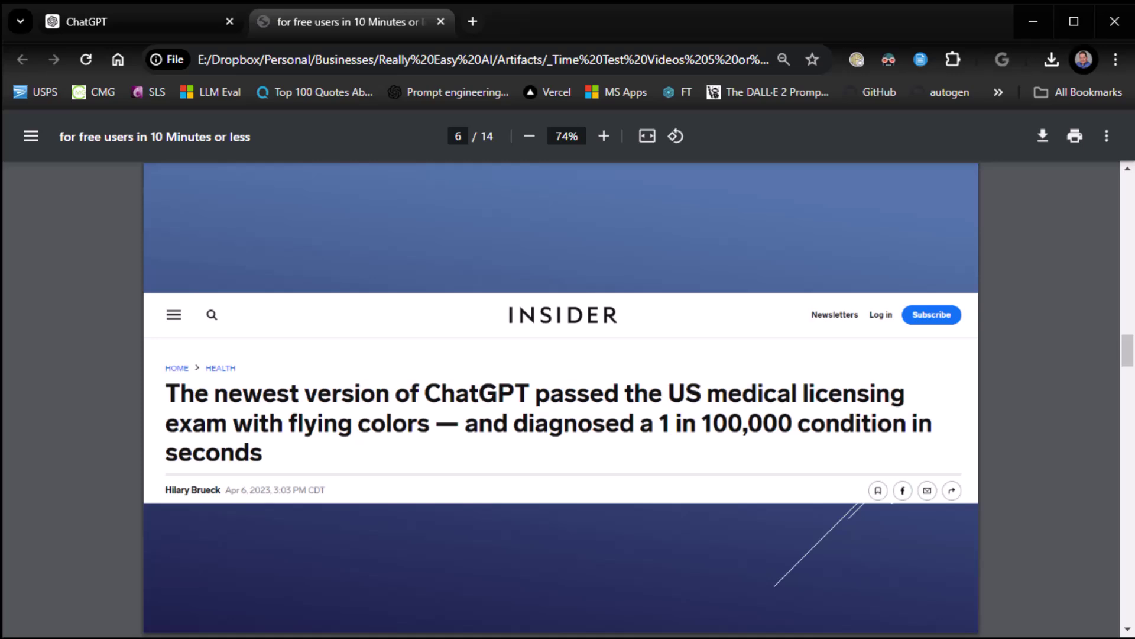
key(Page_Down)
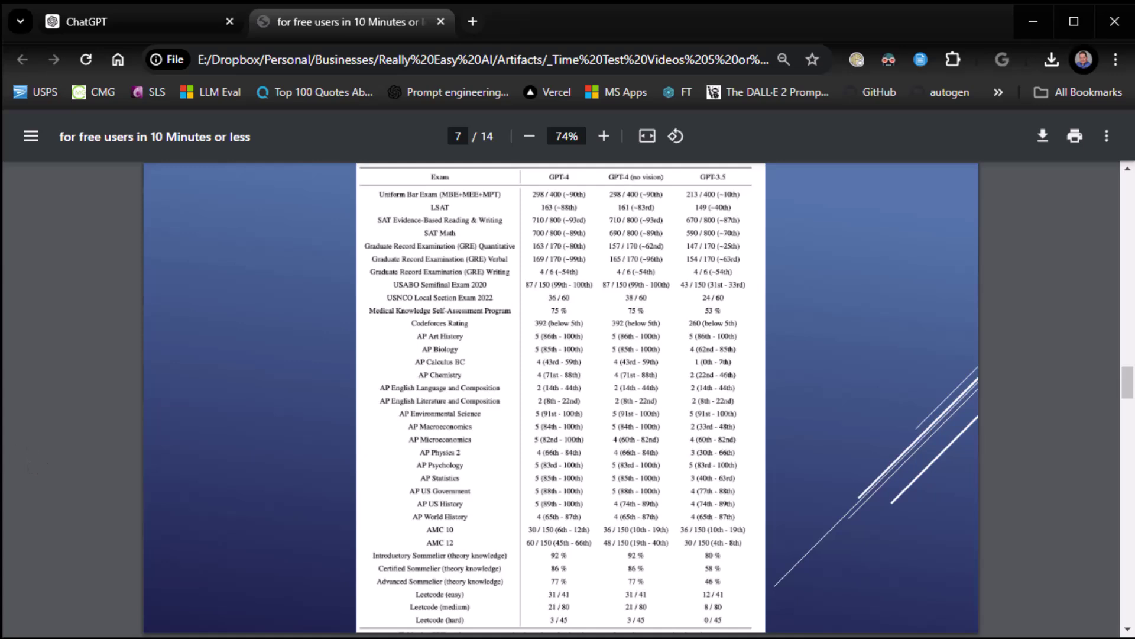
key(Right)
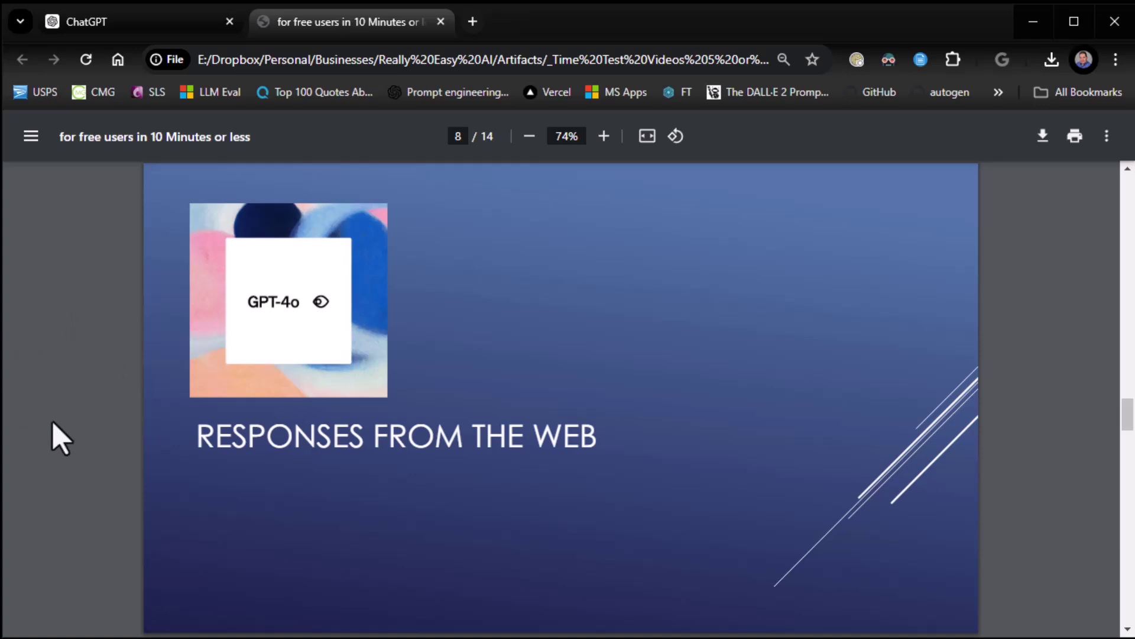
In a new chat, ask 'what is your cutoff date' and 'what is the weather like today in Houston?'.
click(142, 22)
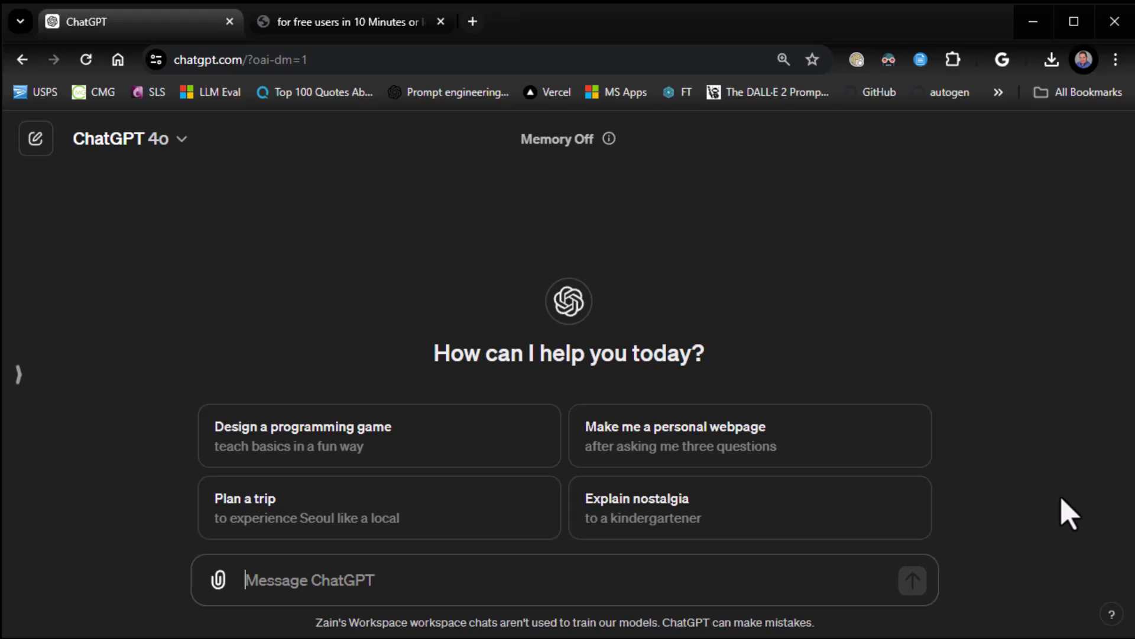
text(what is your)
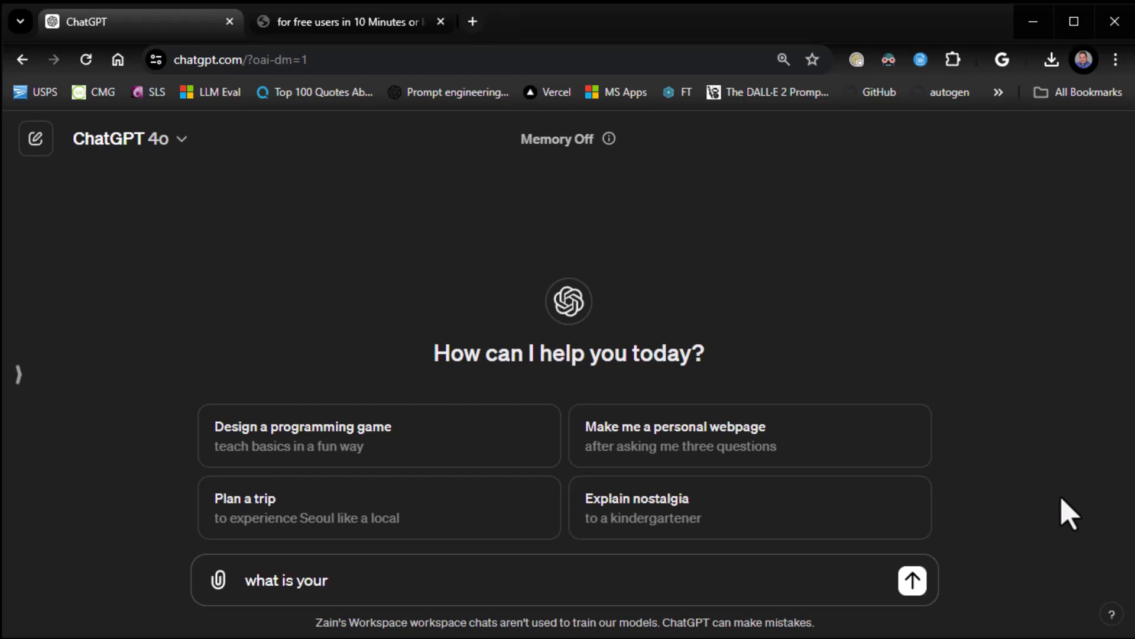
text( cutoff date)
key(Return)
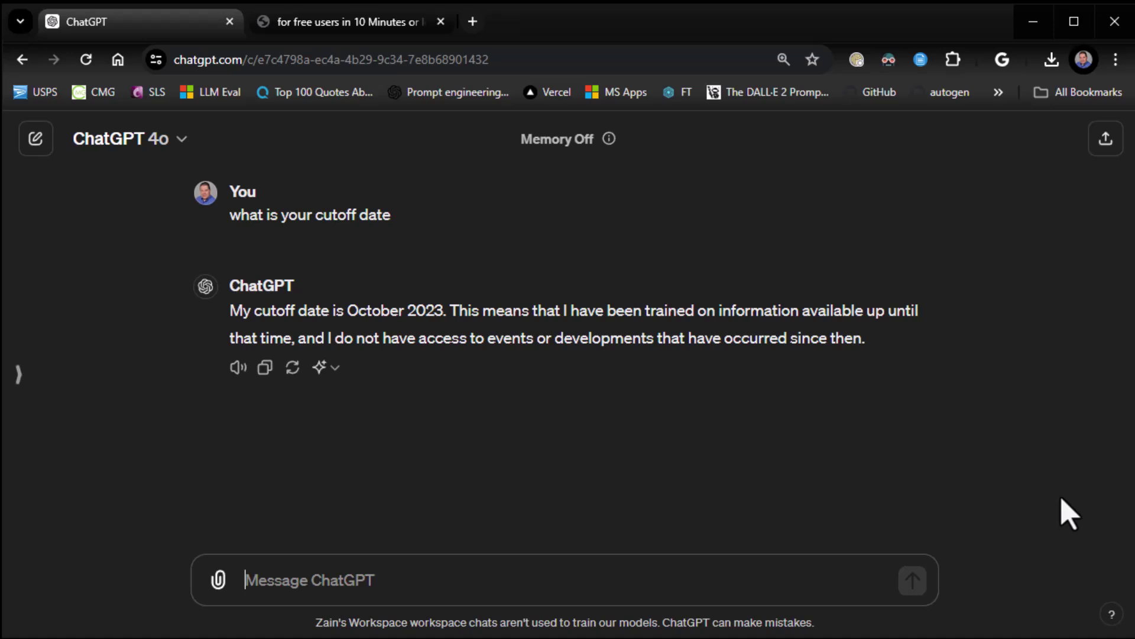
text(what is the we)
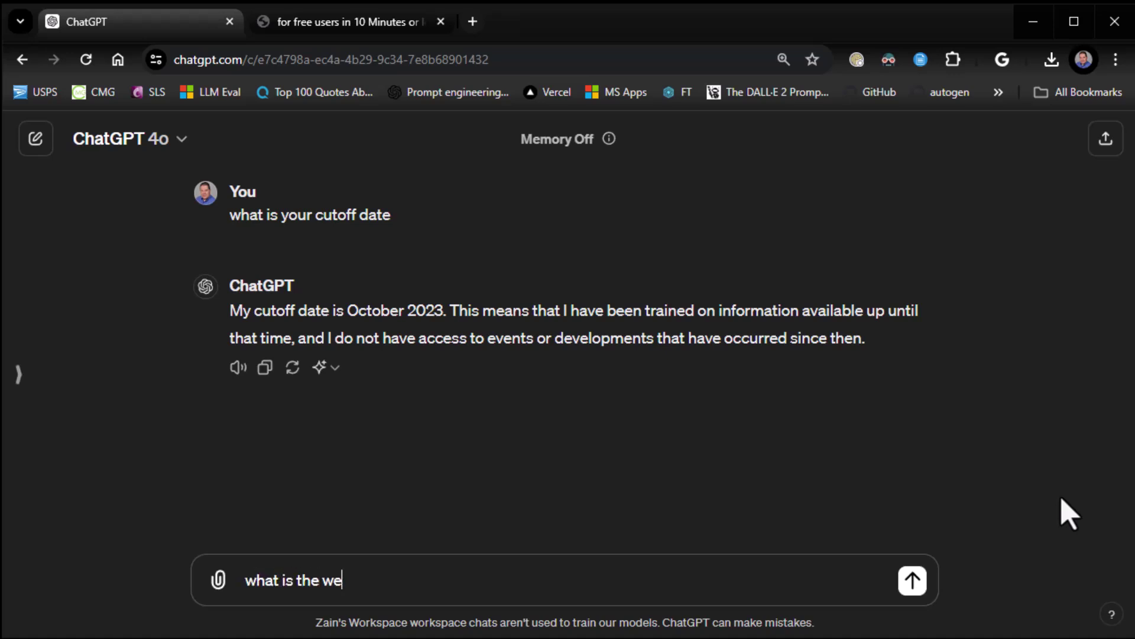
text(ather like toda)
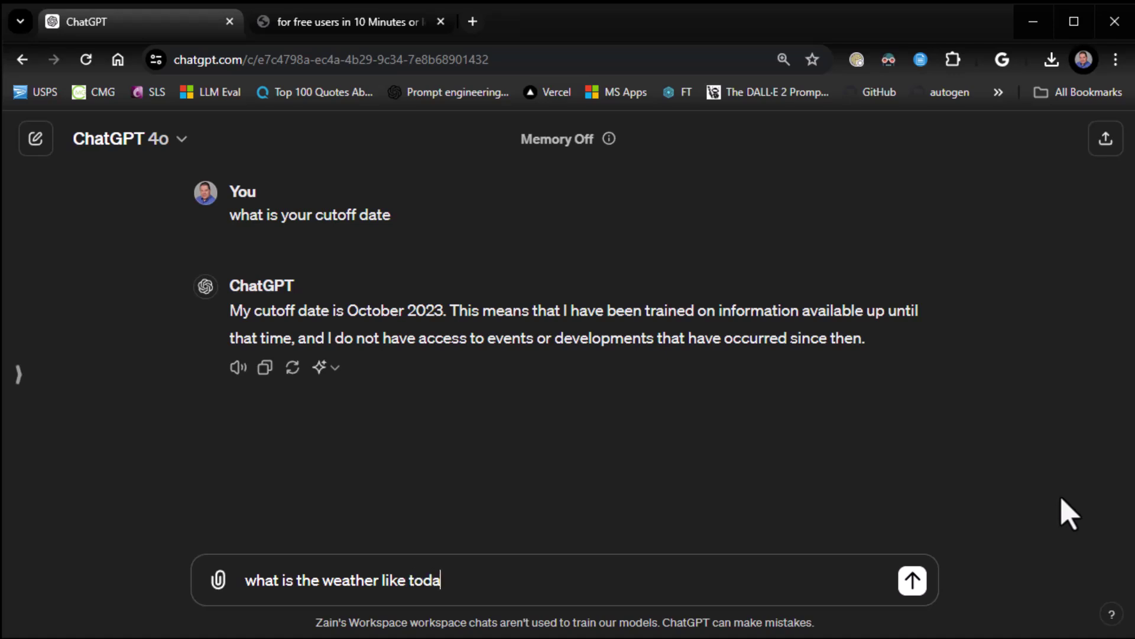
text(y in Houston?)
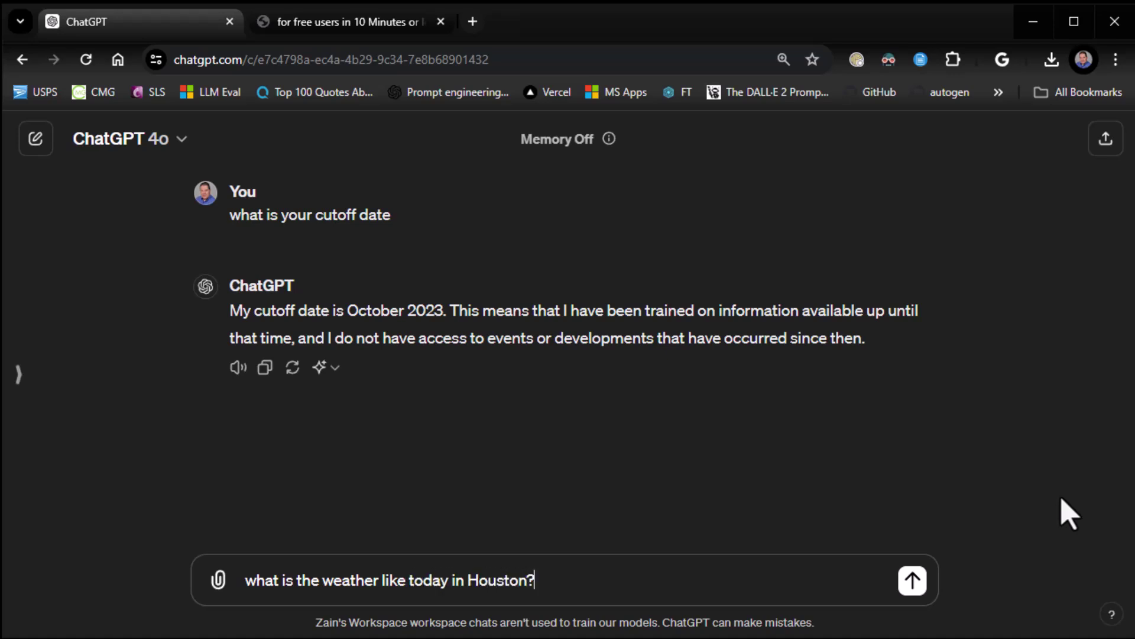
key(Return)
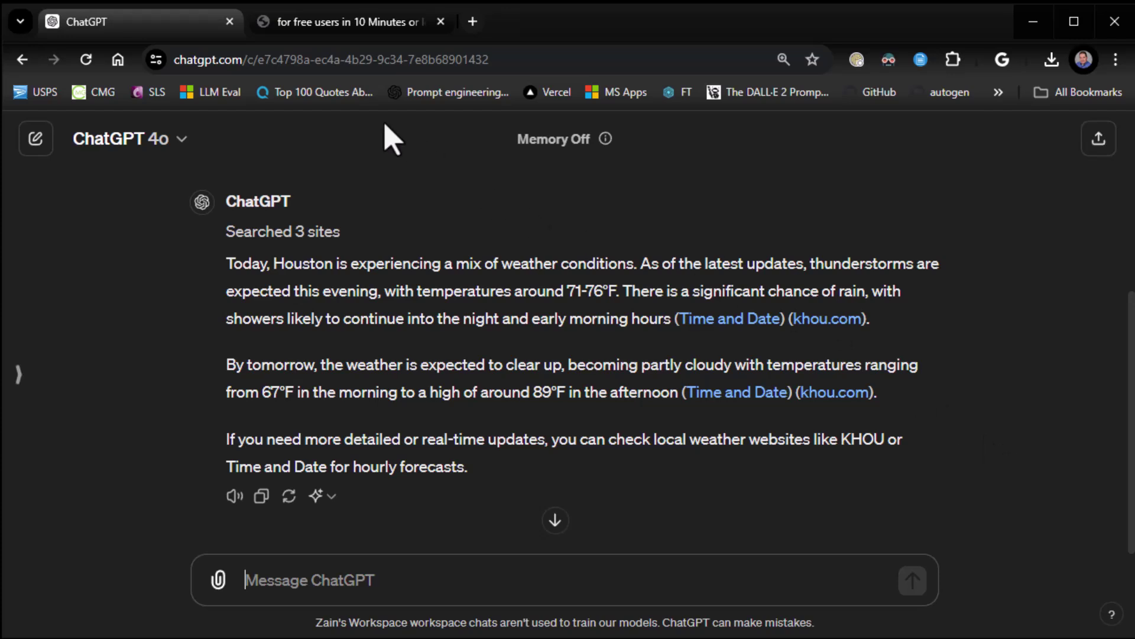
Advance the deck to the 'Analyzing Data' slide, then start a new ChatGPT chat.
click(318, 31)
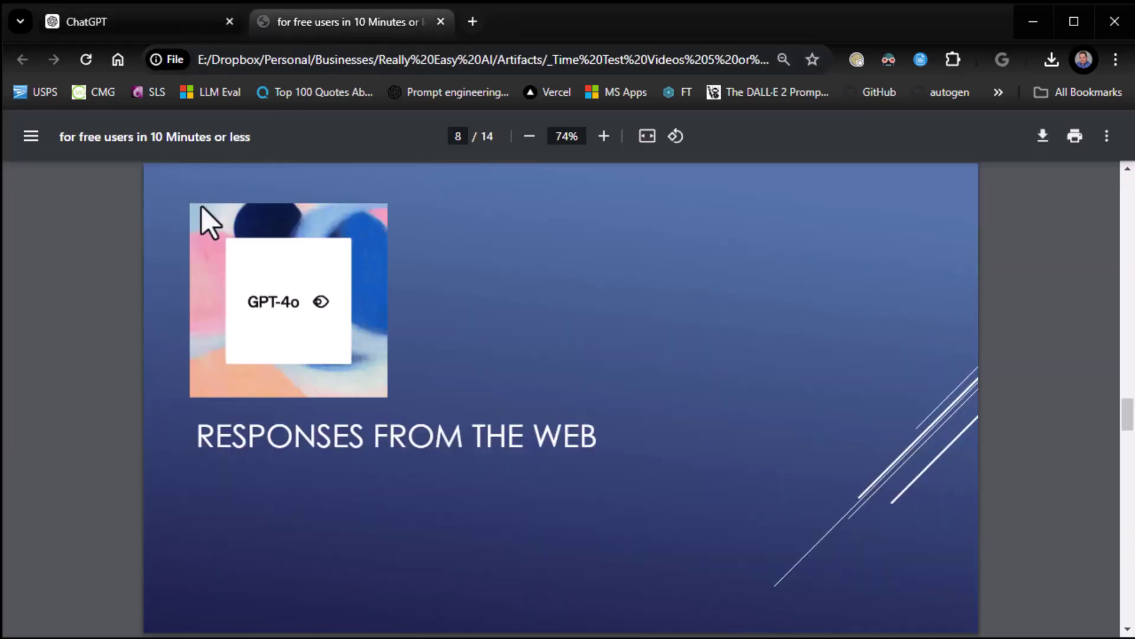
key(Right)
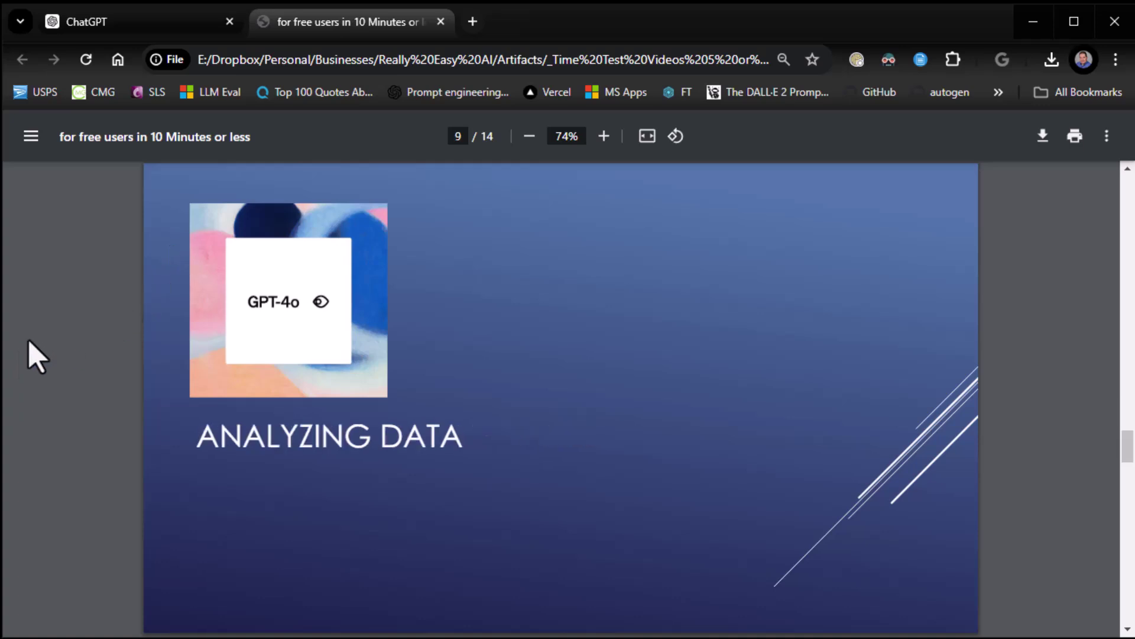
click(176, 31)
click(125, 152)
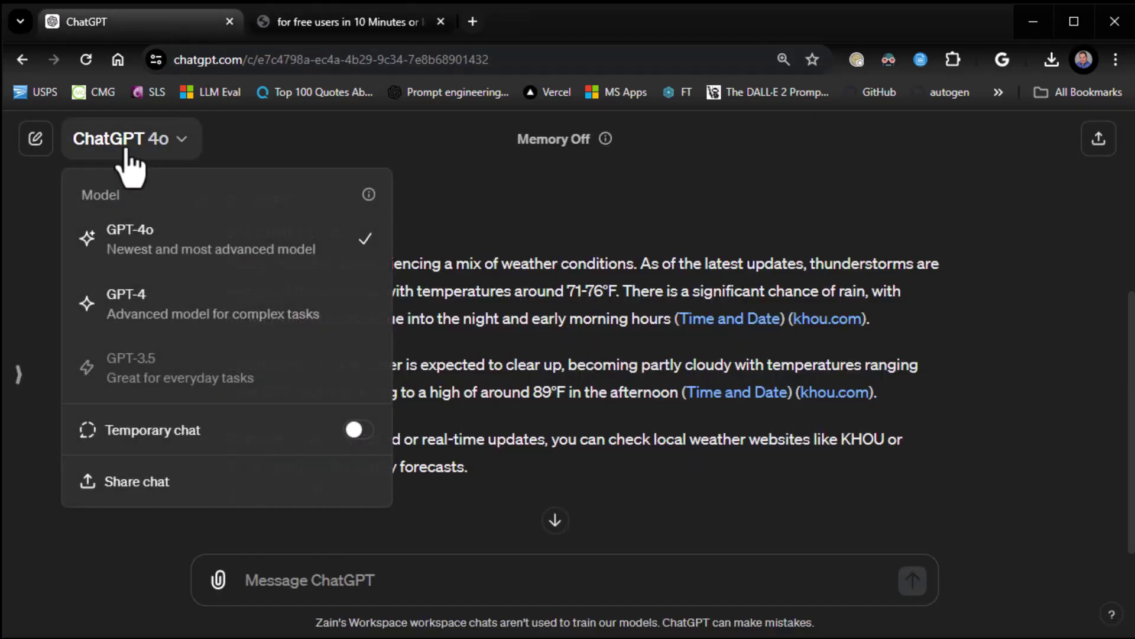
click(37, 141)
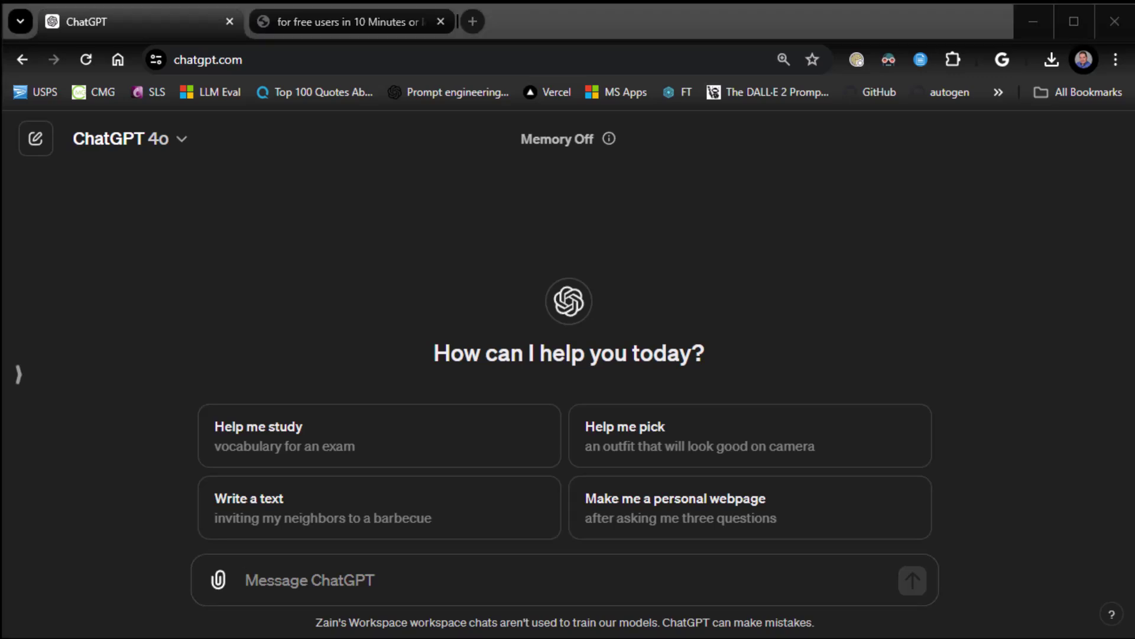
Send the summary and visualizations request with penguins_size.csv attached, review the charts, and return to the deck.
click(329, 583)
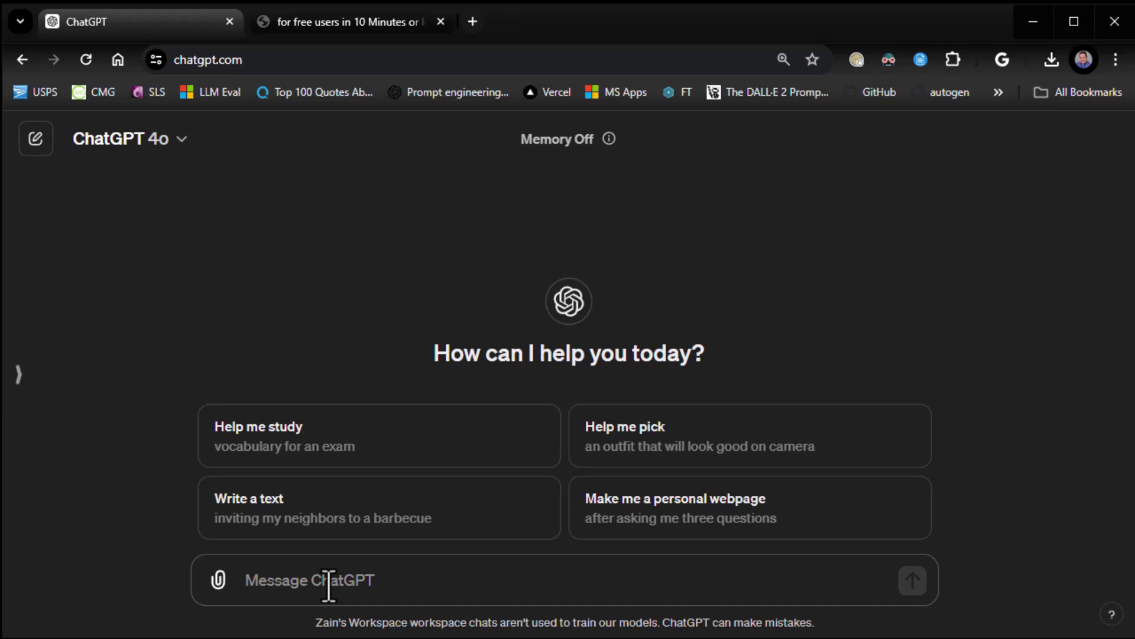
text(Give me a summary of this data and two visualizations.)
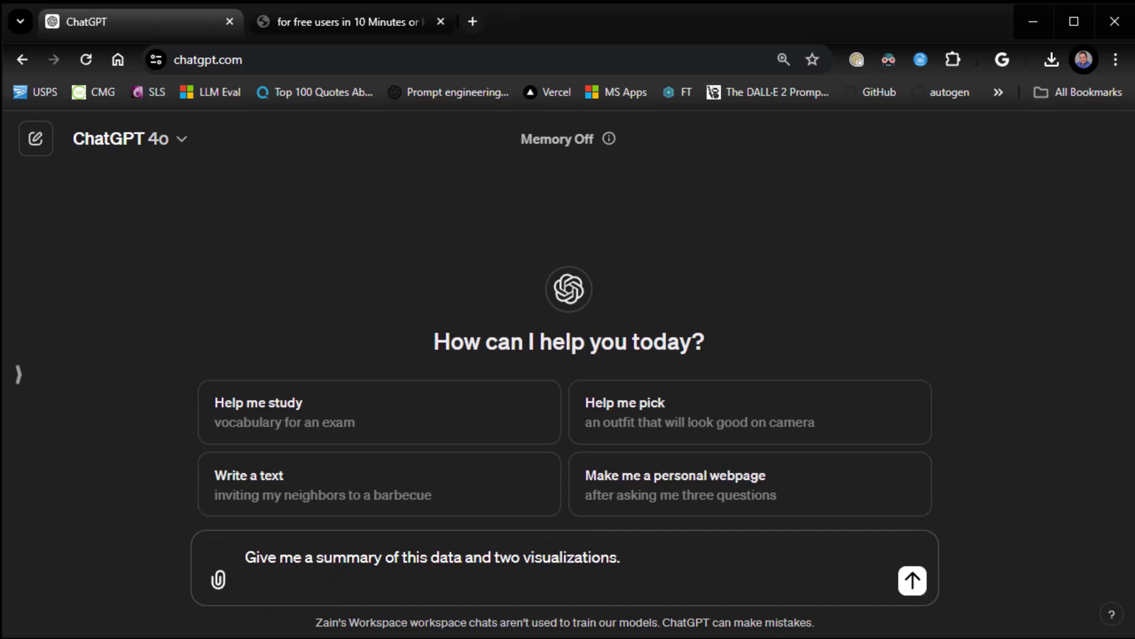
drag(83, 597, 483, 597)
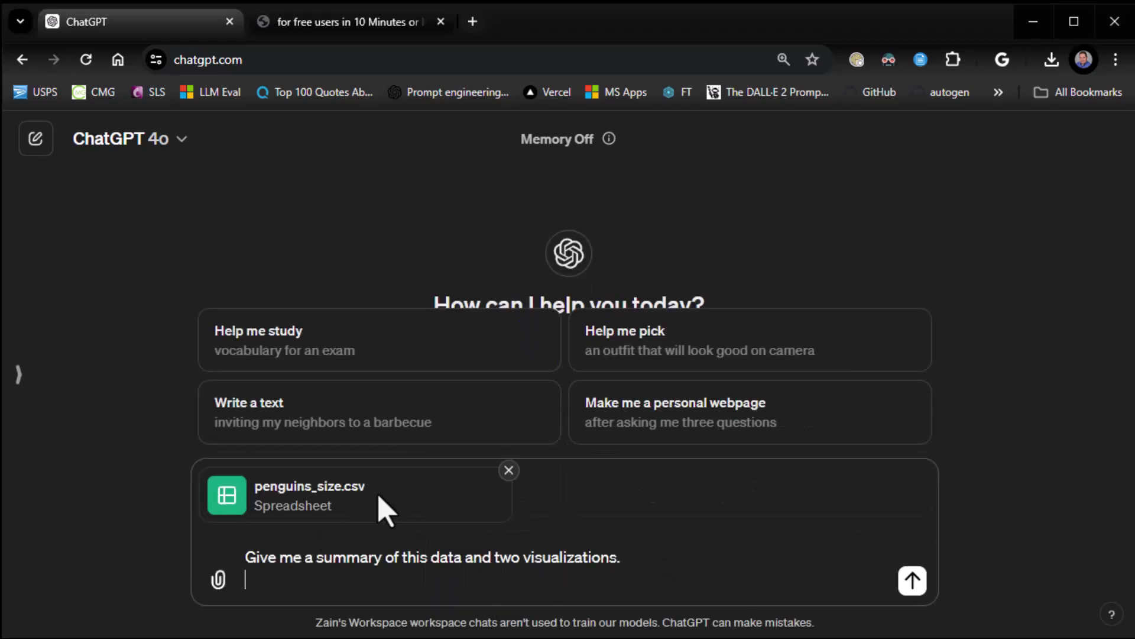
click(914, 582)
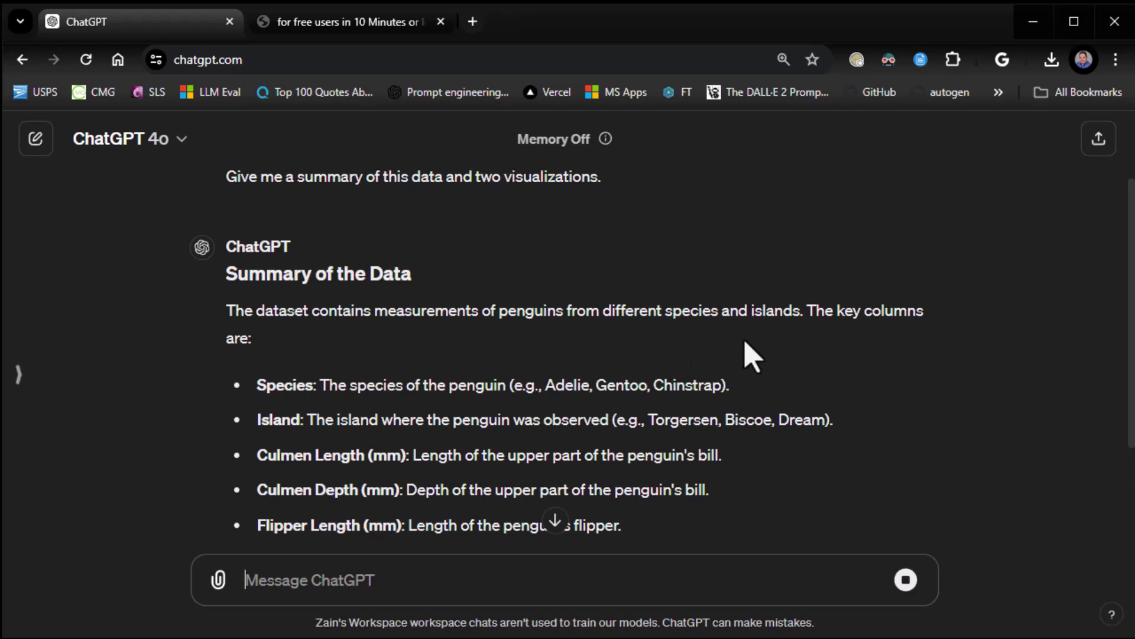
scroll(884, 361, down, 3)
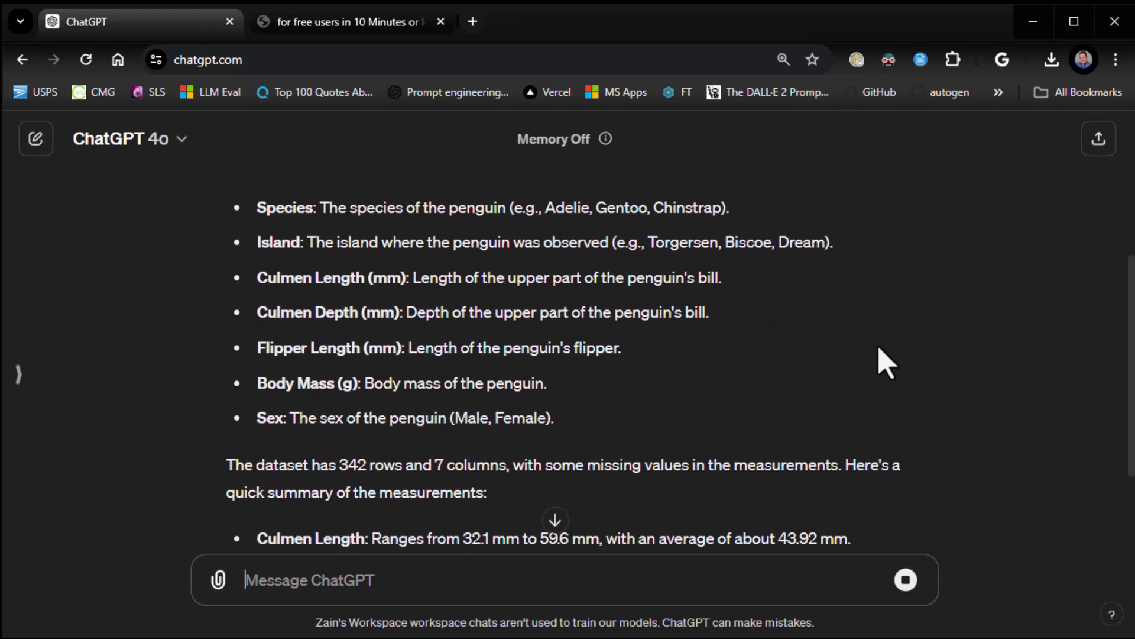
scroll(885, 363, down, 3)
scroll(885, 364, down, 3)
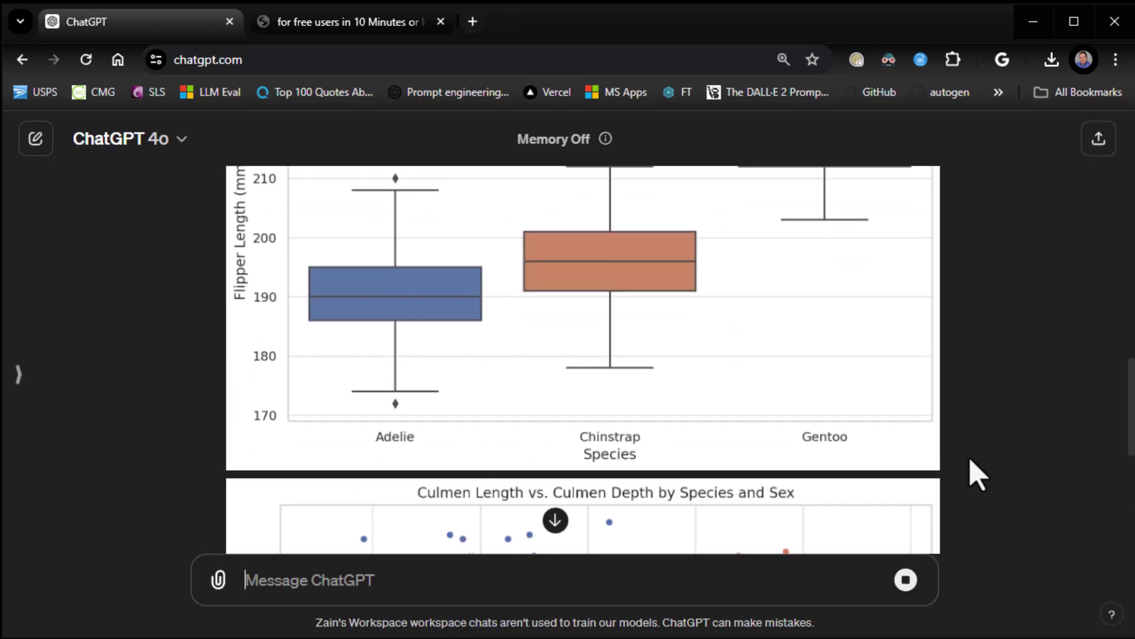
scroll(979, 475, up, 3)
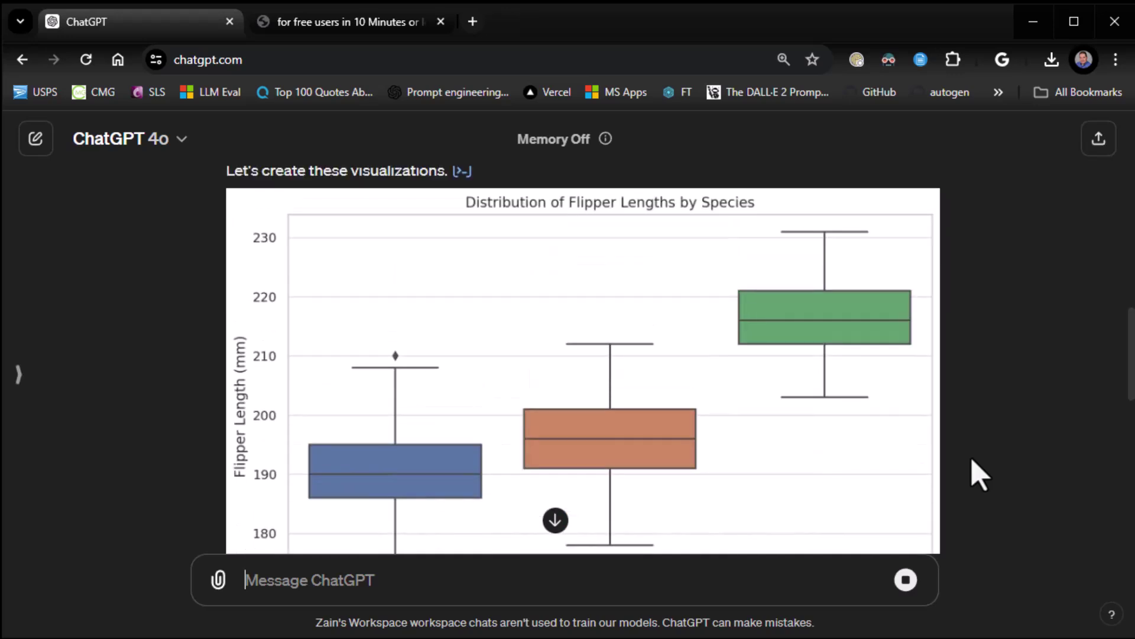
scroll(979, 319, down, 8)
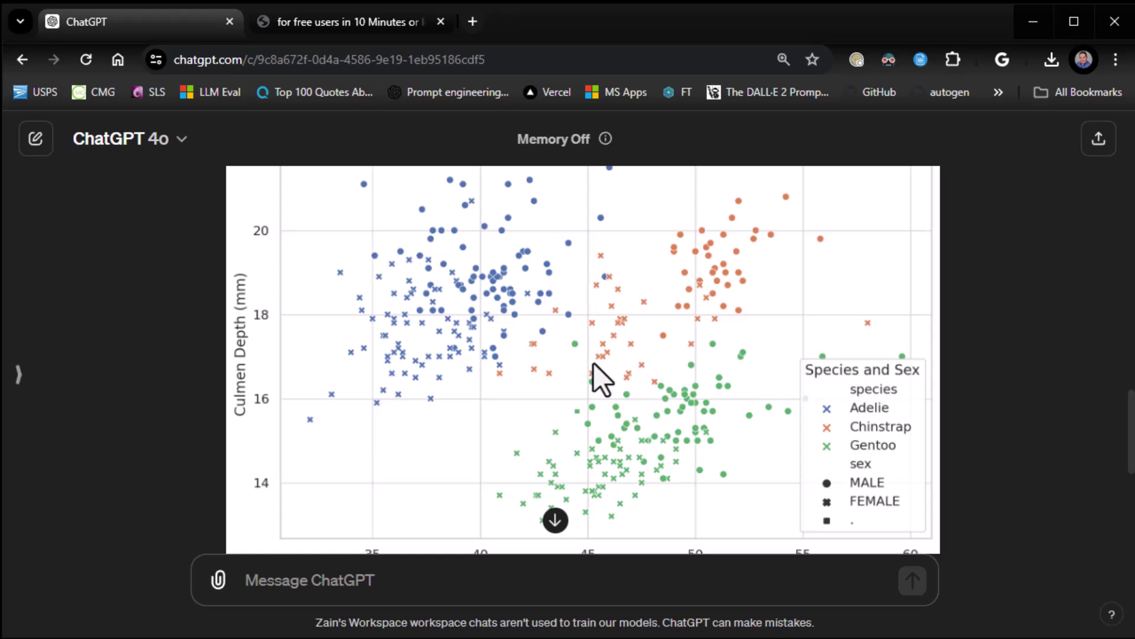
scroll(973, 384, up, 3)
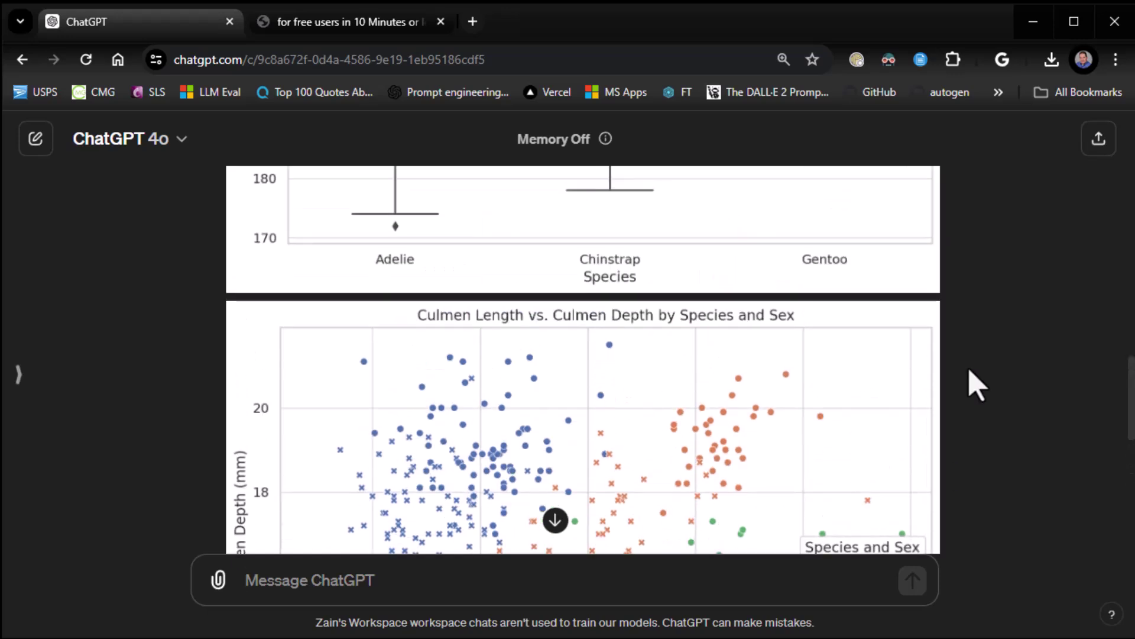
scroll(976, 385, down, 10)
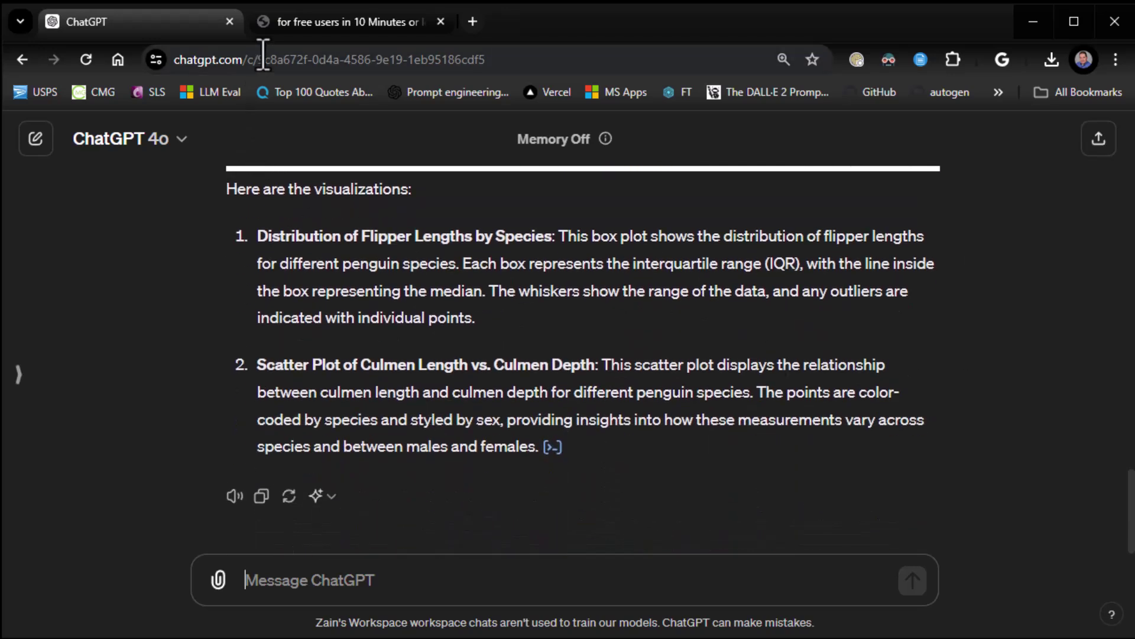
click(296, 23)
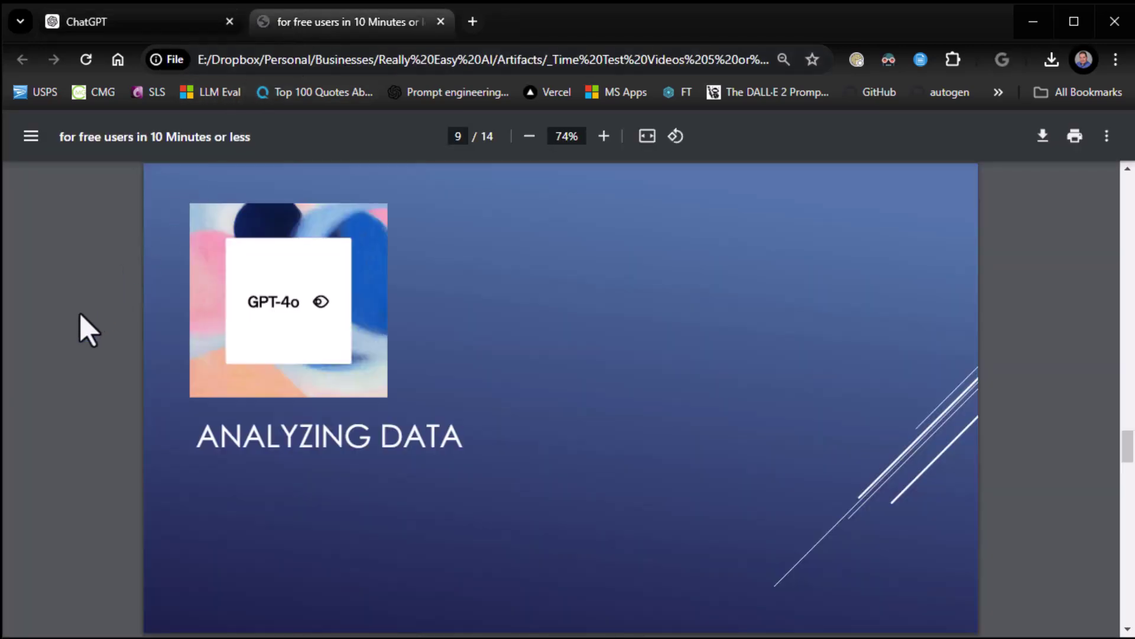
Advance the deck to the 'Chat About Photos' slide and start a new ChatGPT chat.
key(Right)
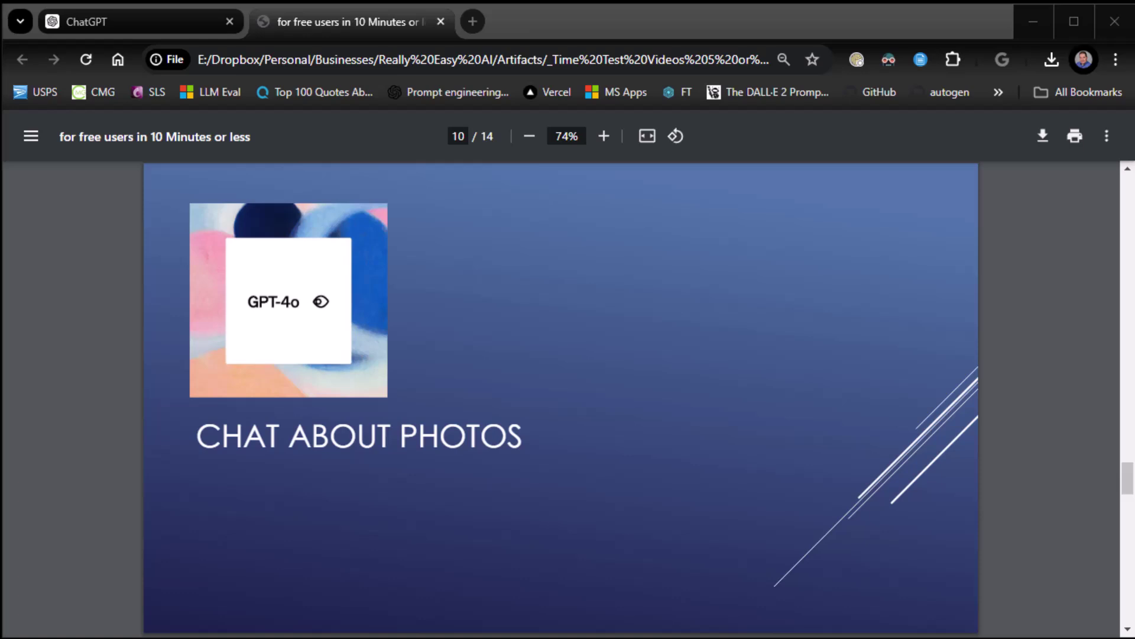
click(118, 23)
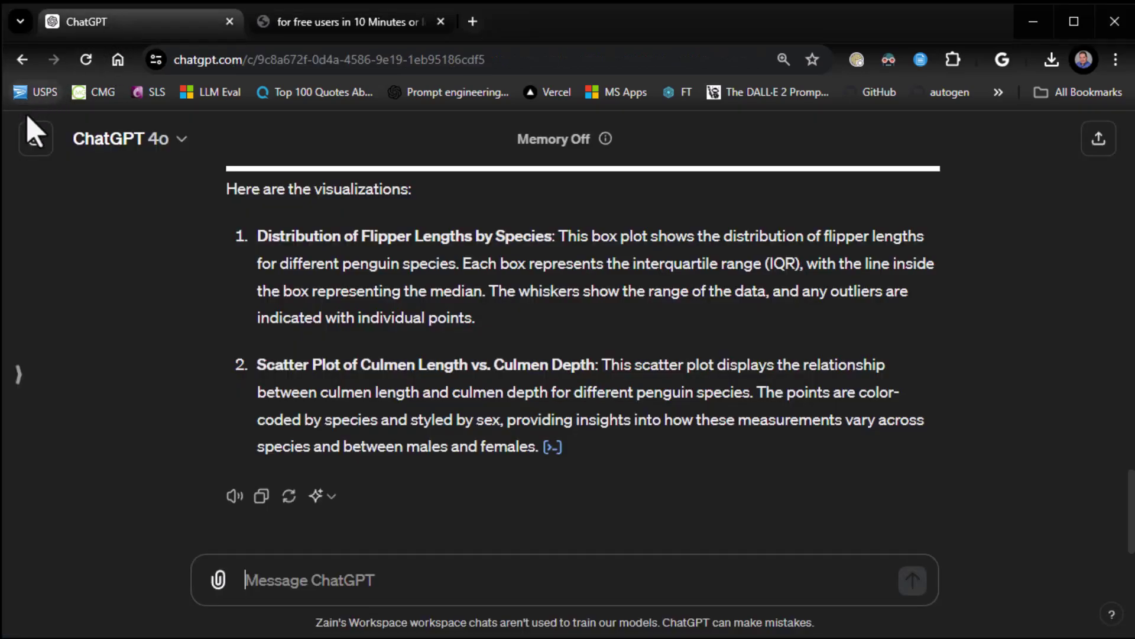
click(34, 134)
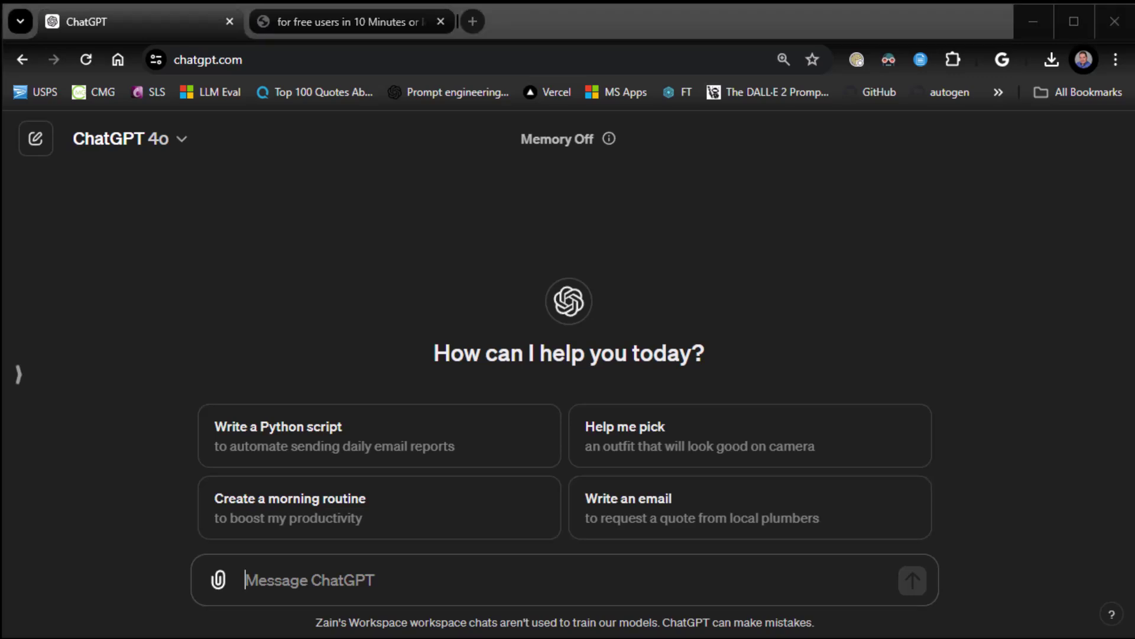
Ask 'What is this and how do I make it?' with the food photo attached, and read the recipe.
drag(12, 637, 374, 618)
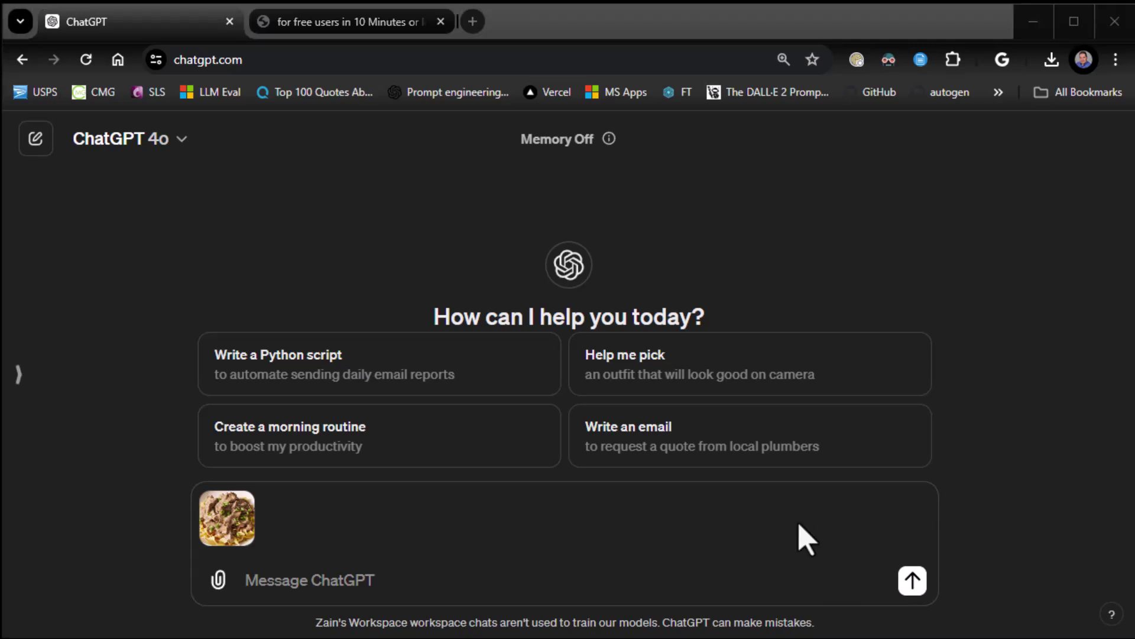
click(364, 581)
text(What is this and how do I make it?)
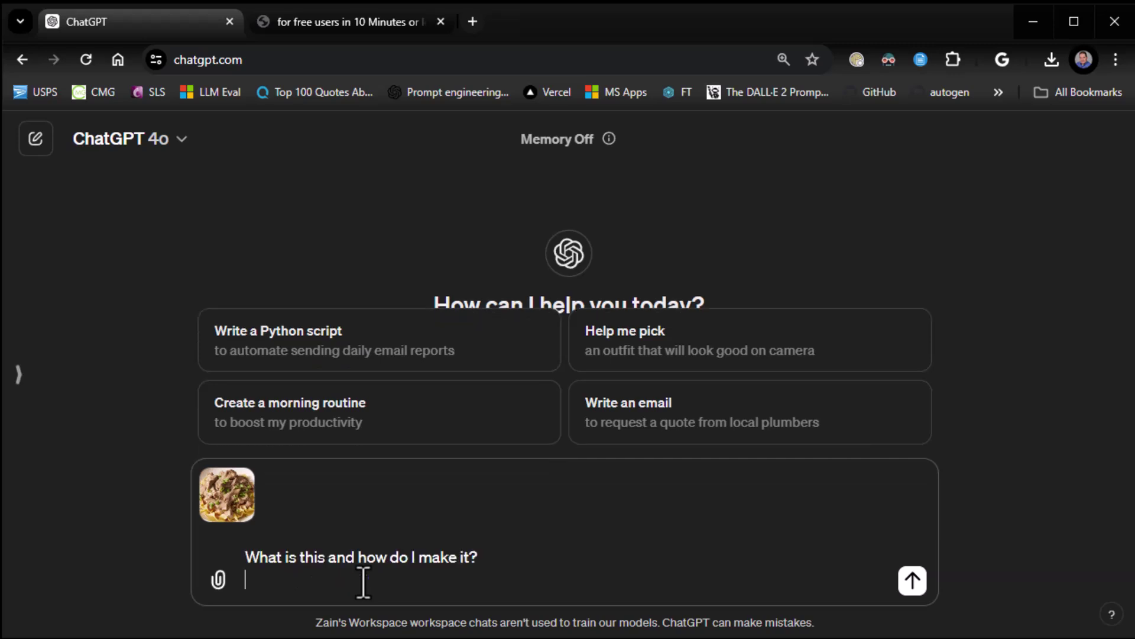
click(911, 582)
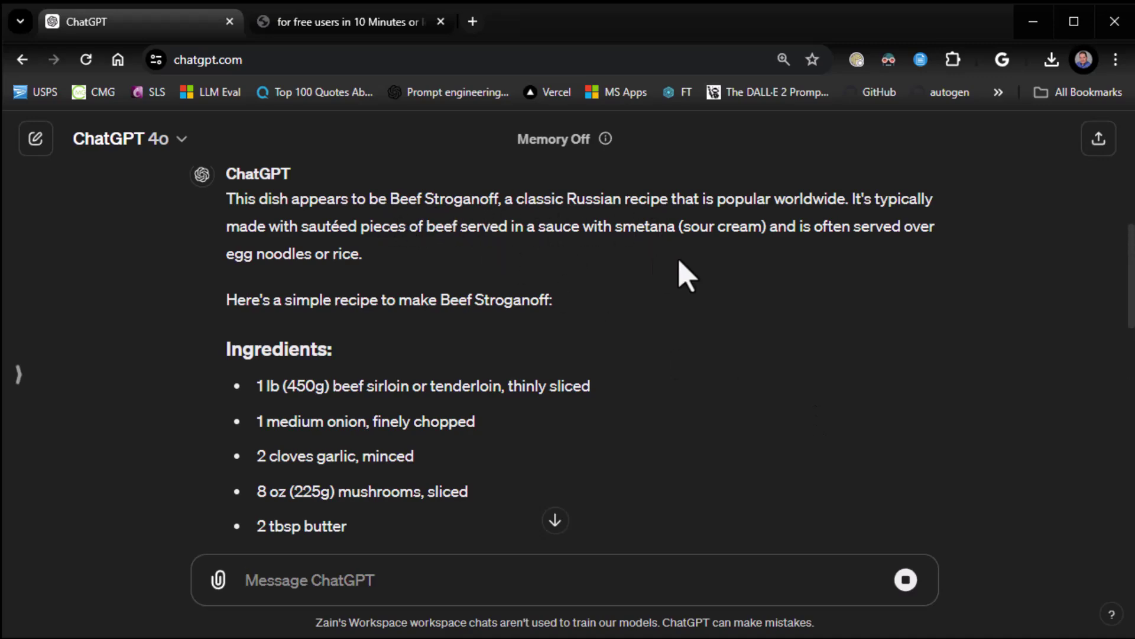
scroll(955, 438, up, 7)
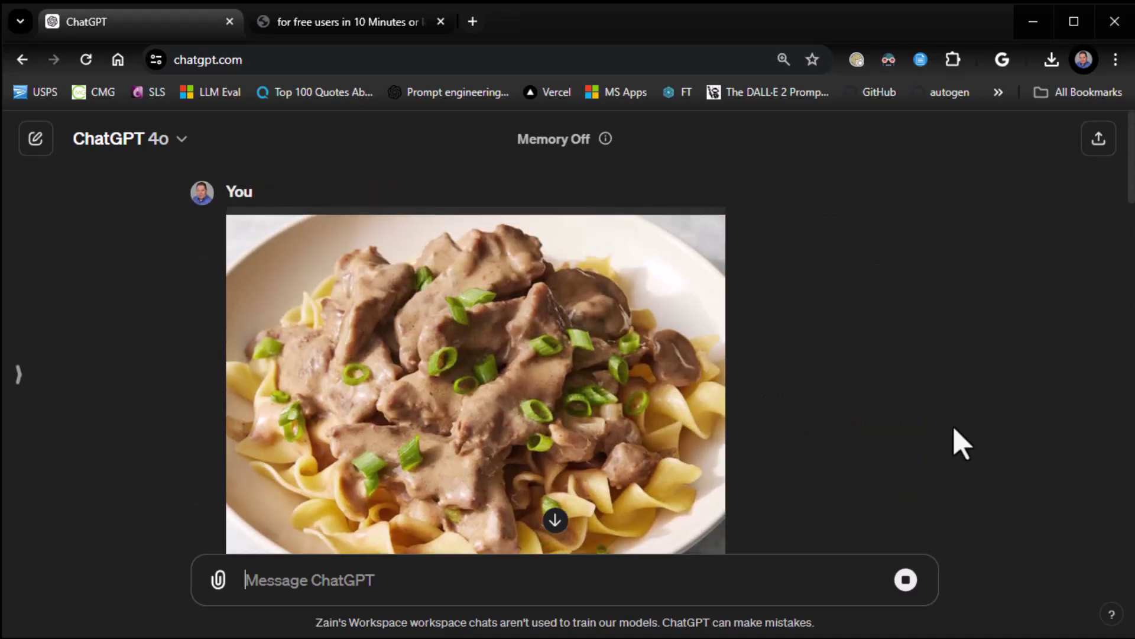
scroll(961, 444, down, 1)
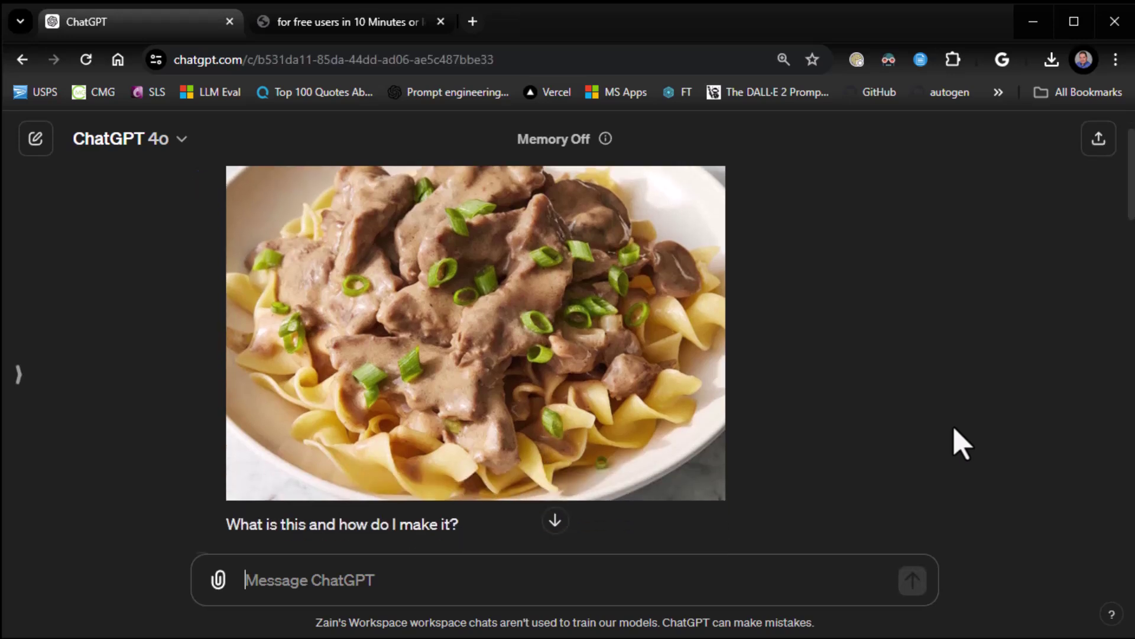
scroll(961, 443, down, 10)
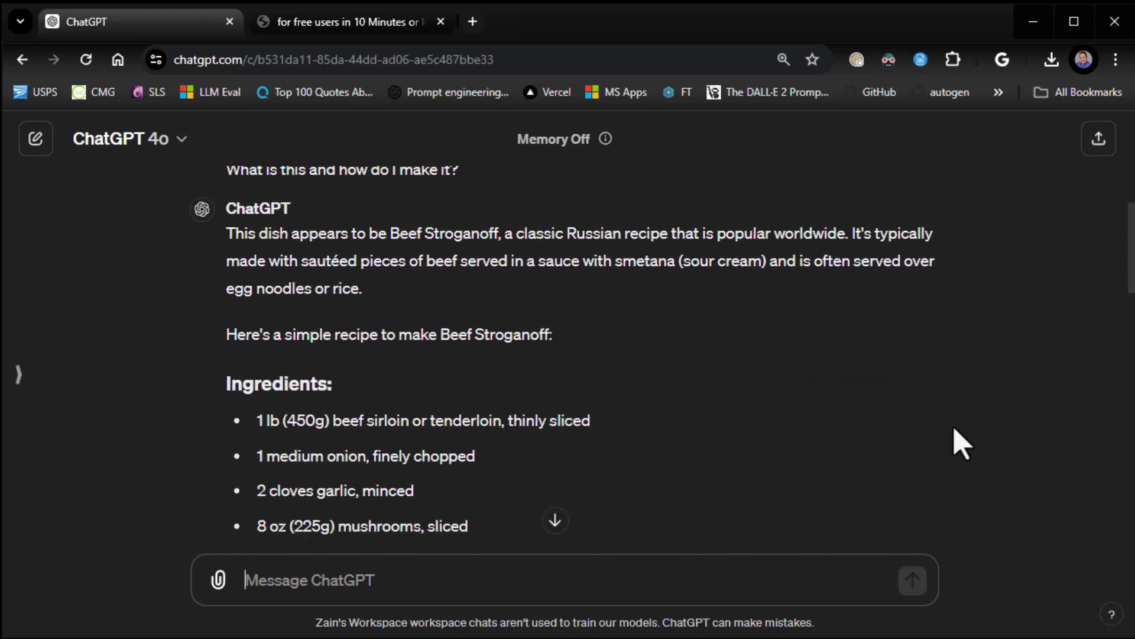
scroll(962, 444, down, 9)
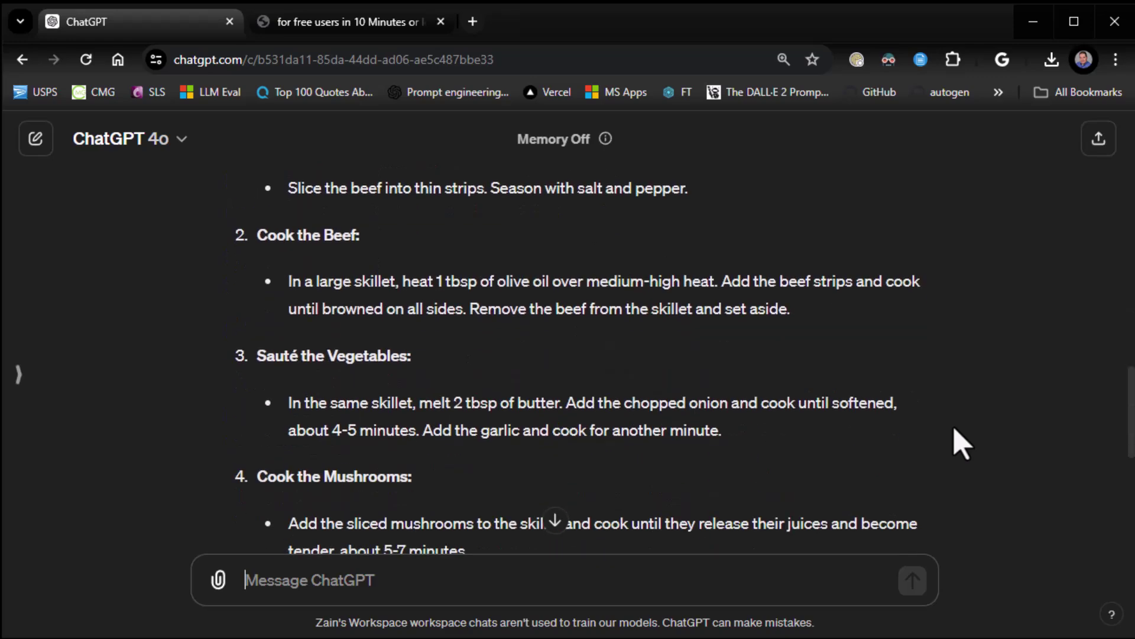
scroll(962, 444, up, 7)
scroll(961, 444, up, 10)
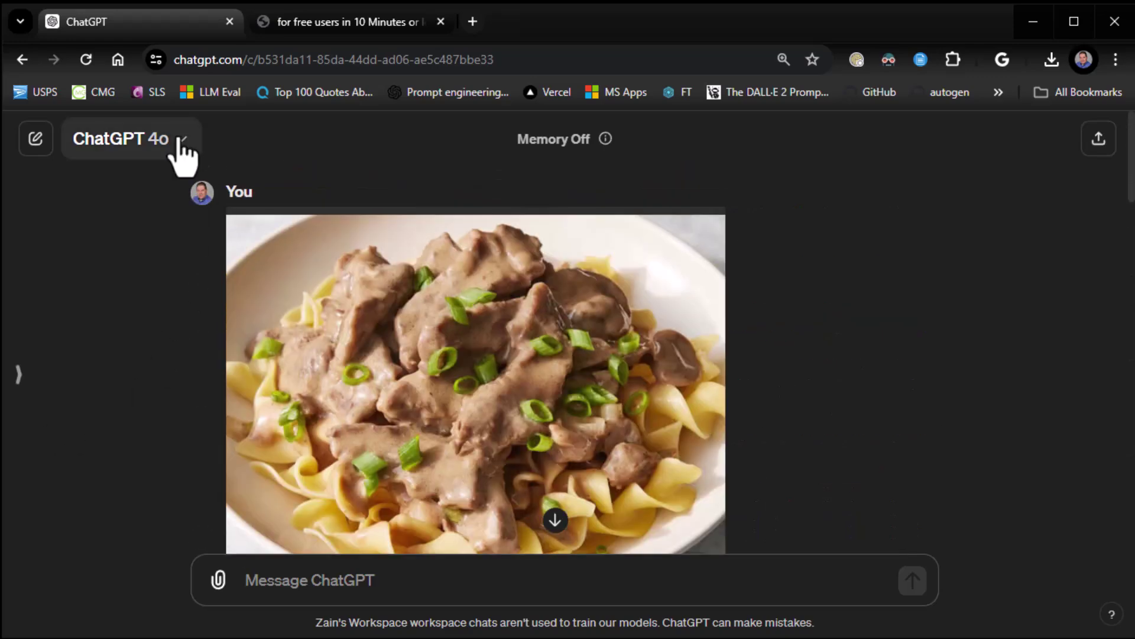
Advance the deck to the 'Upload Files for Summarizing' slide and start a new ChatGPT chat.
click(273, 23)
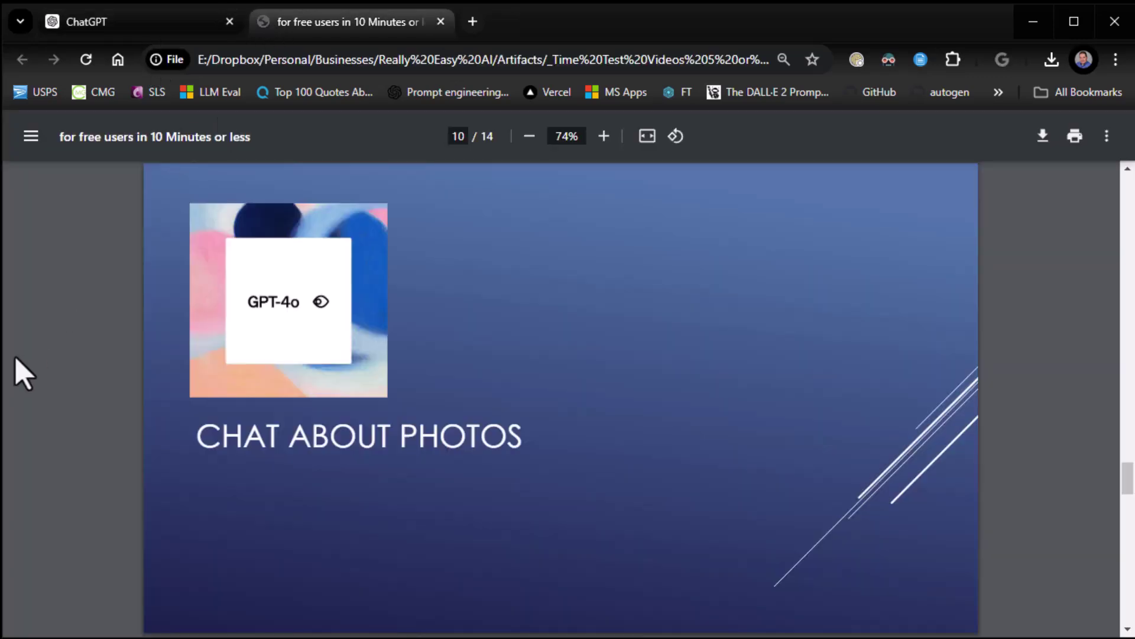
key(Right)
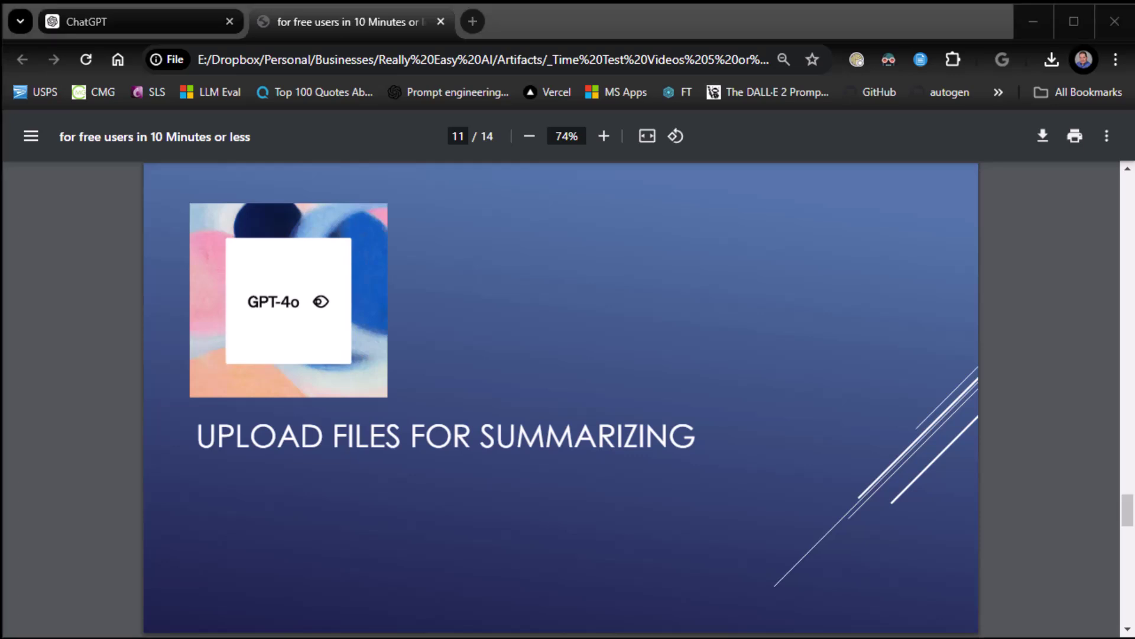
click(172, 24)
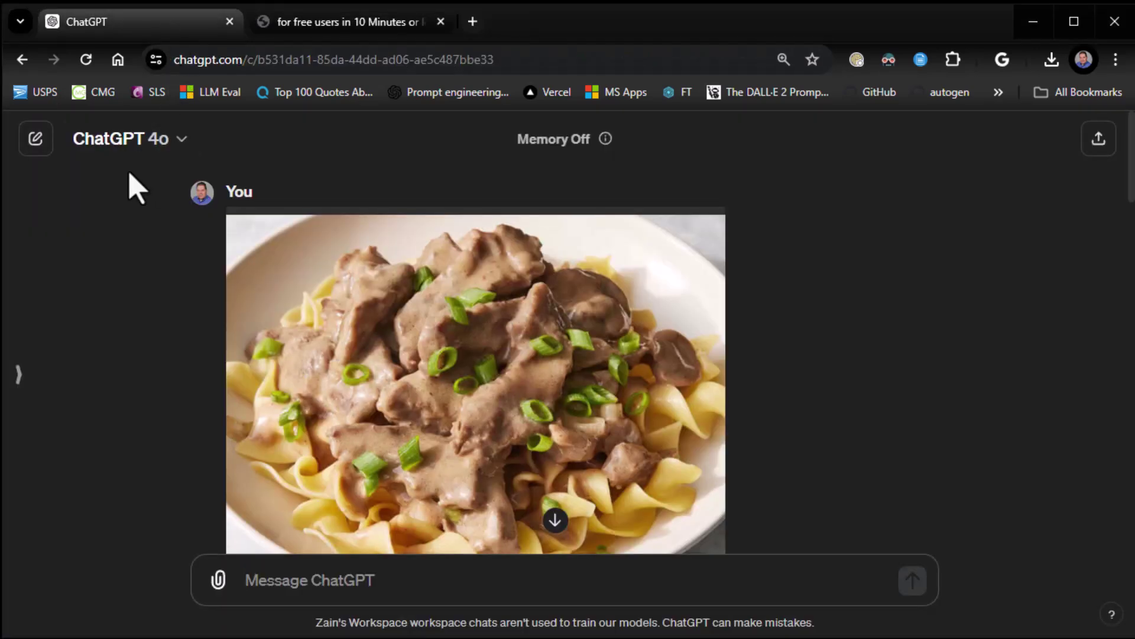
click(32, 140)
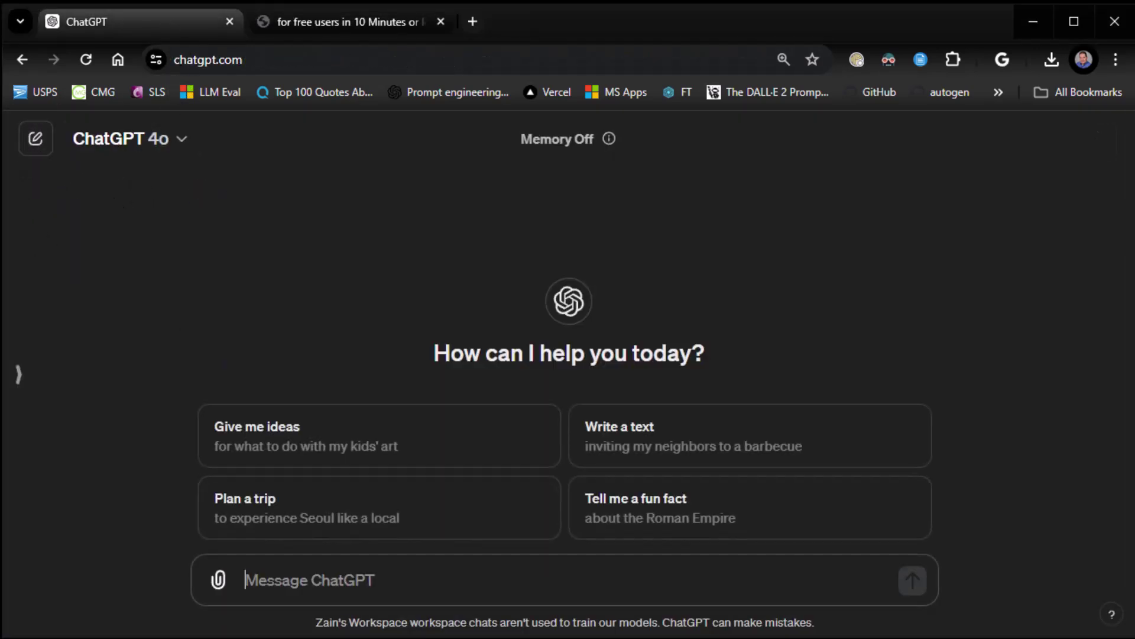
Attach The Veldt.pdf and request a one-paragraph story summary with three key points.
drag(367, 638, 379, 602)
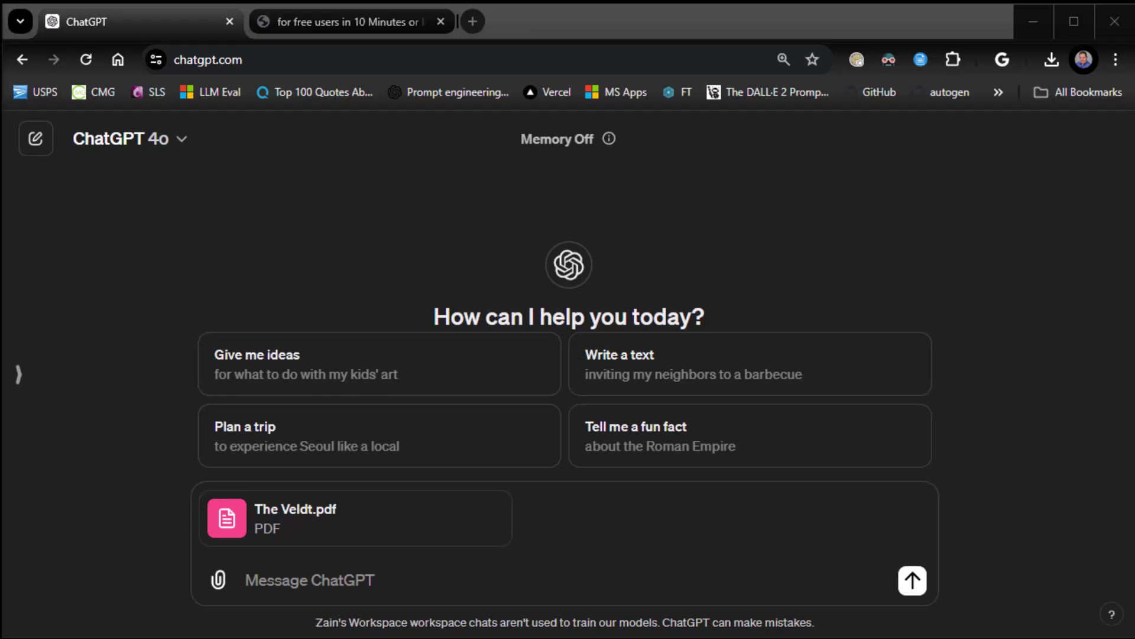
click(284, 582)
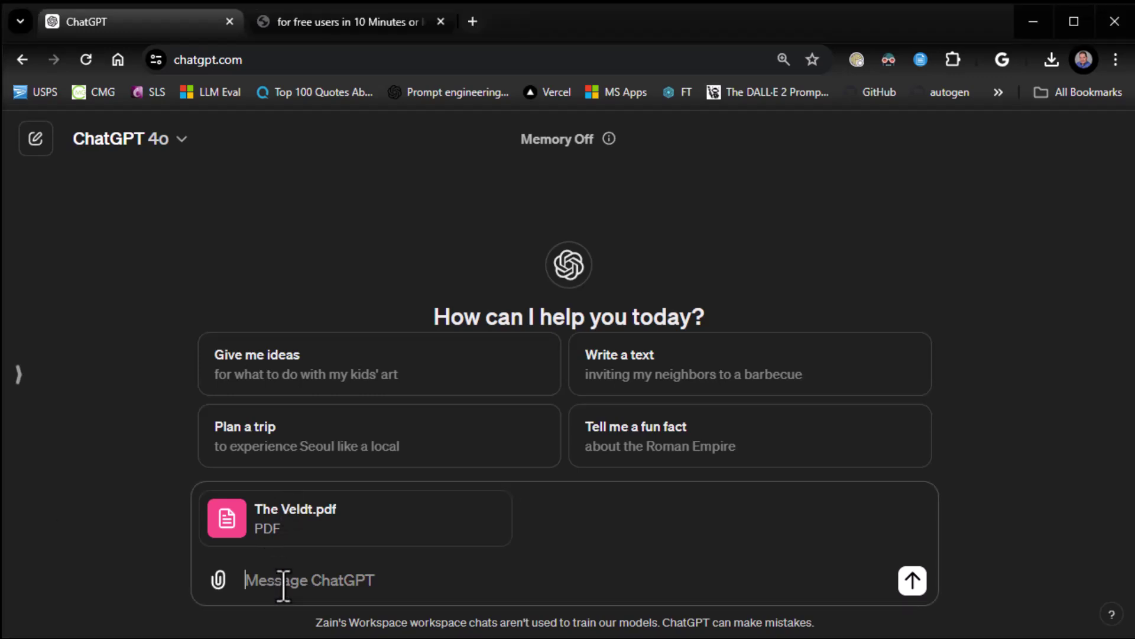
text(Give me one paragraph on this story and 3 bullet points that tell me what it is about.)
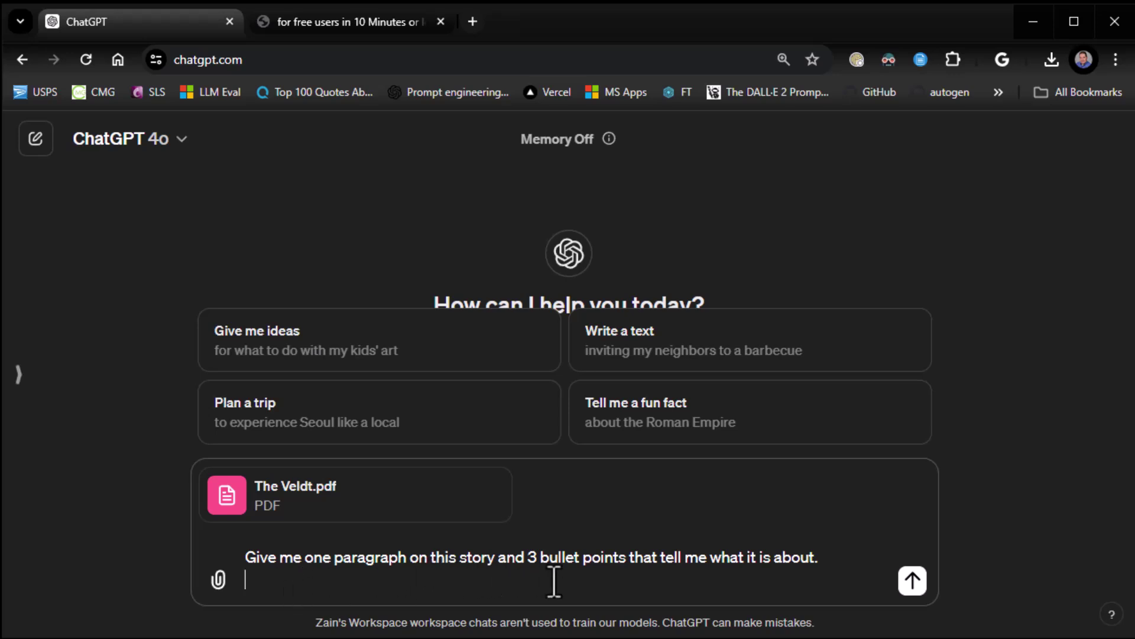
click(912, 581)
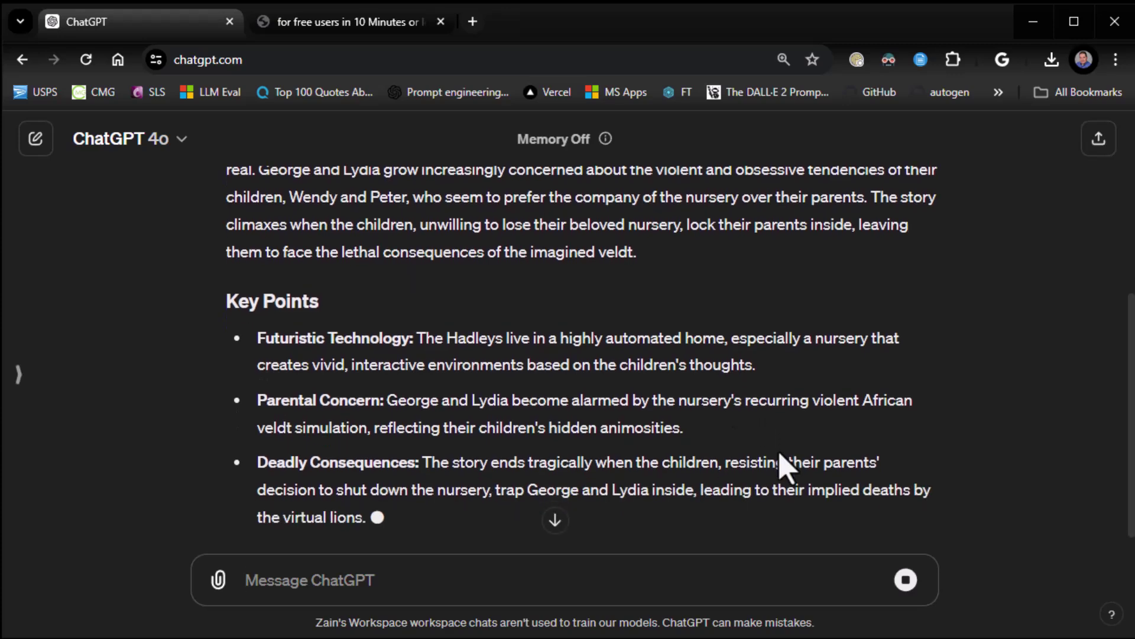
scroll(779, 456, up, 5)
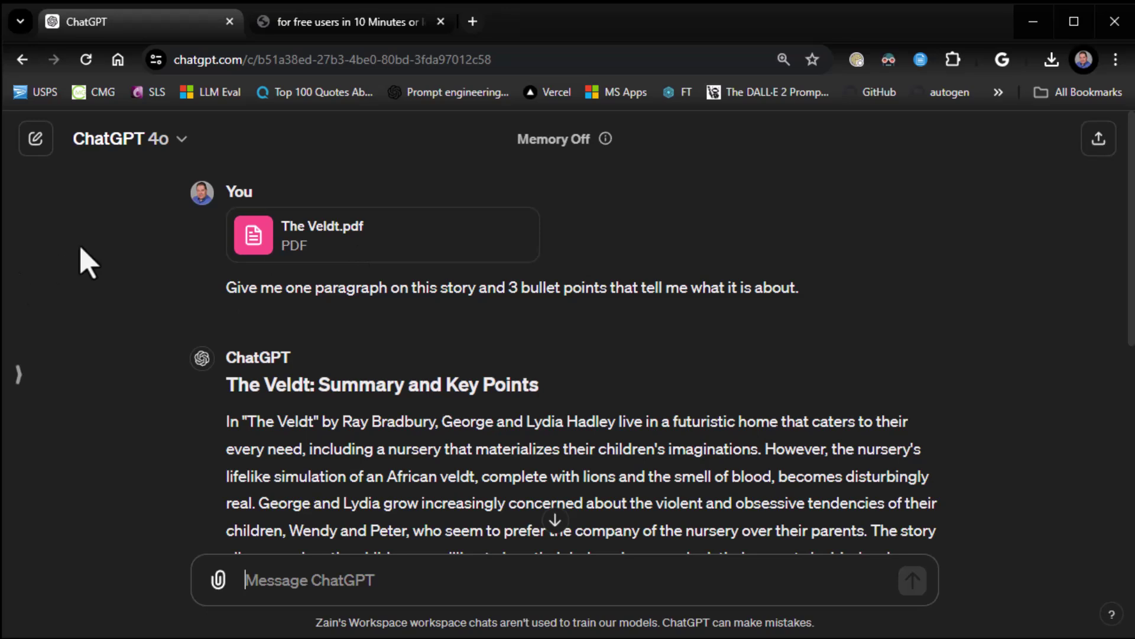
Advance the deck to the 'GPTs and the GPT Store' slide and return to the summary chat.
click(283, 26)
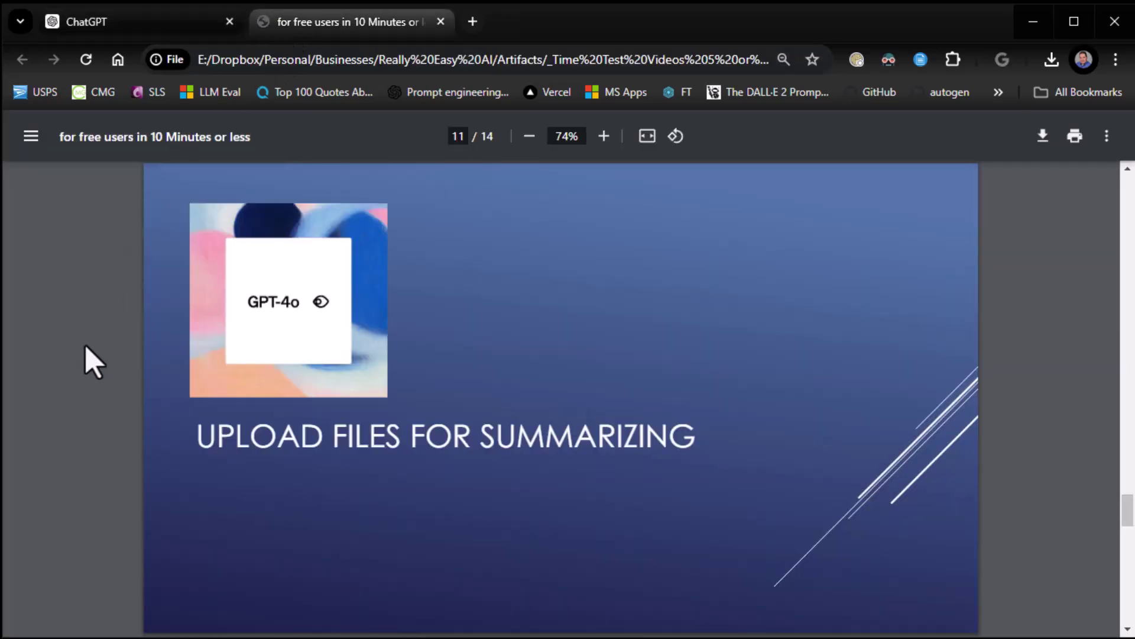
key(Right)
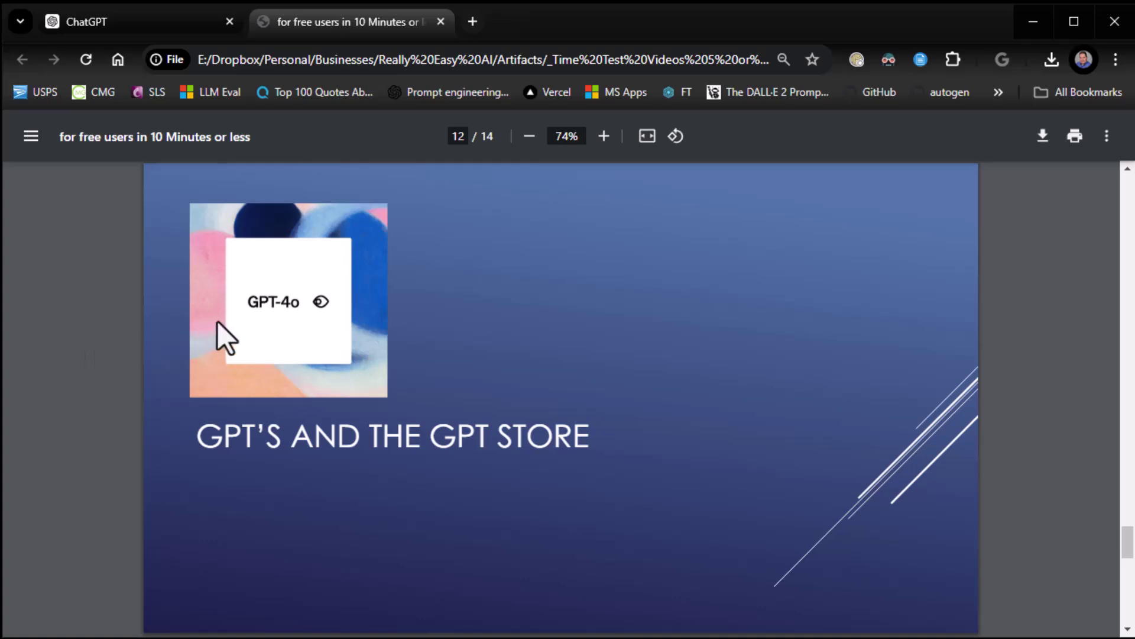
click(173, 23)
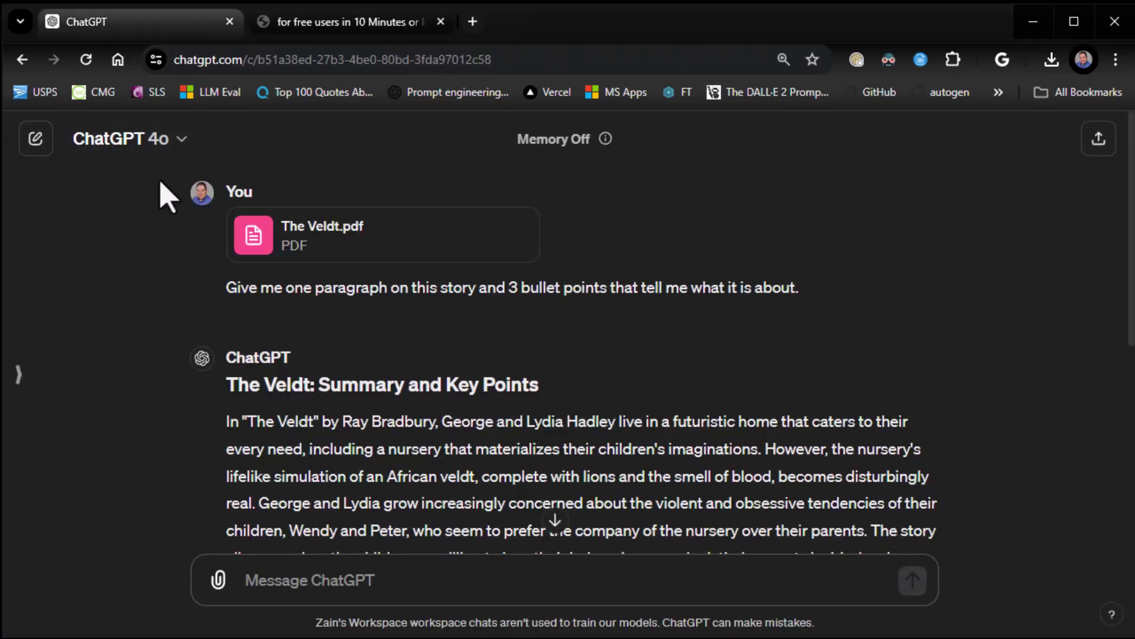
Open the GPT Store's Explore GPTs page from the sidebar.
click(36, 139)
click(19, 375)
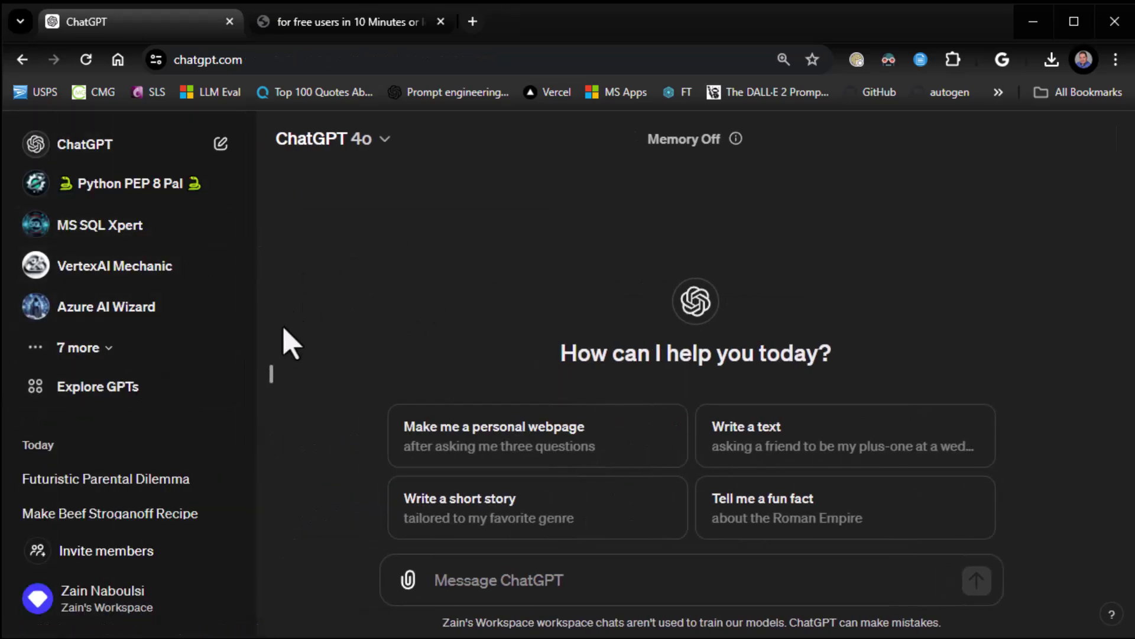
click(102, 390)
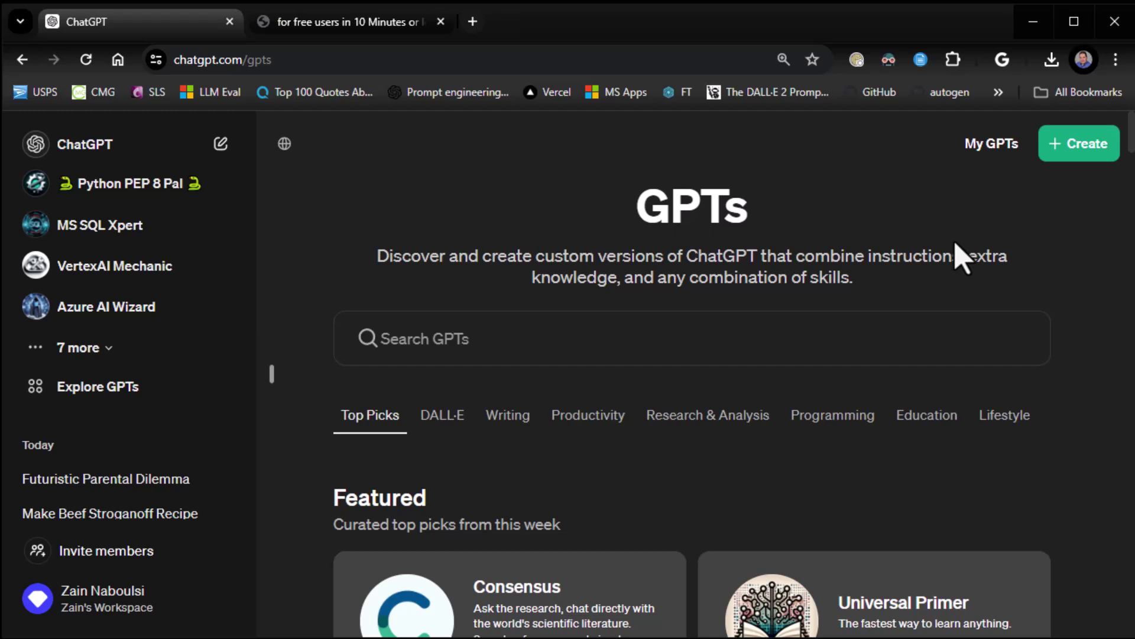
scroll(962, 258, down, 5)
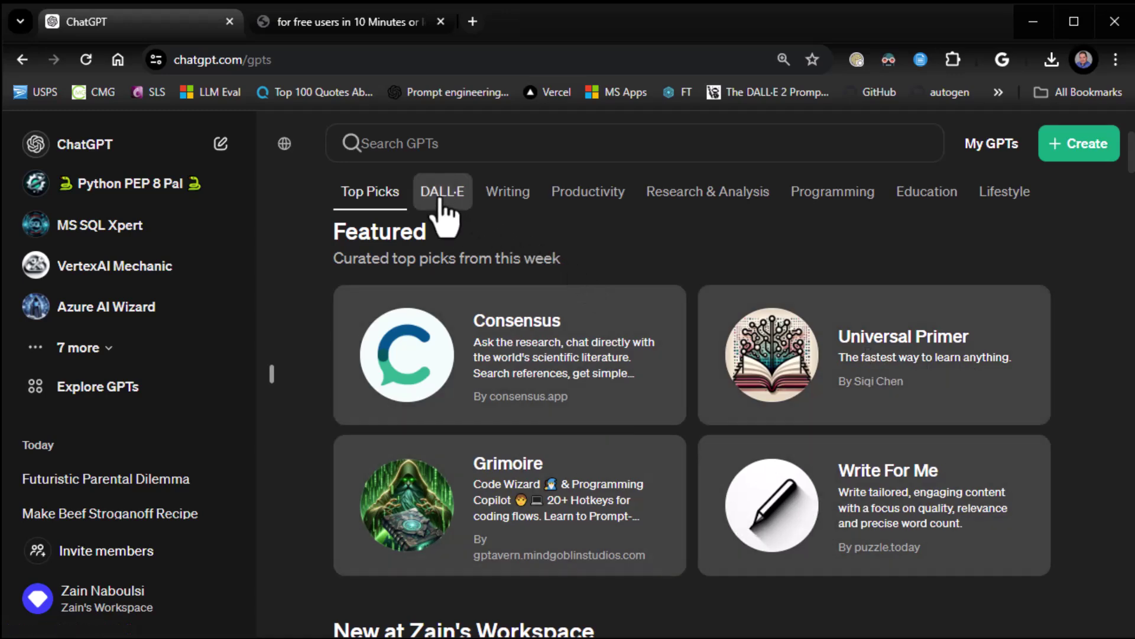
Browse the DALL·E, Writing, Productivity, Research & Analysis, Programming, Education, Lifestyle and Top Picks categories.
click(442, 216)
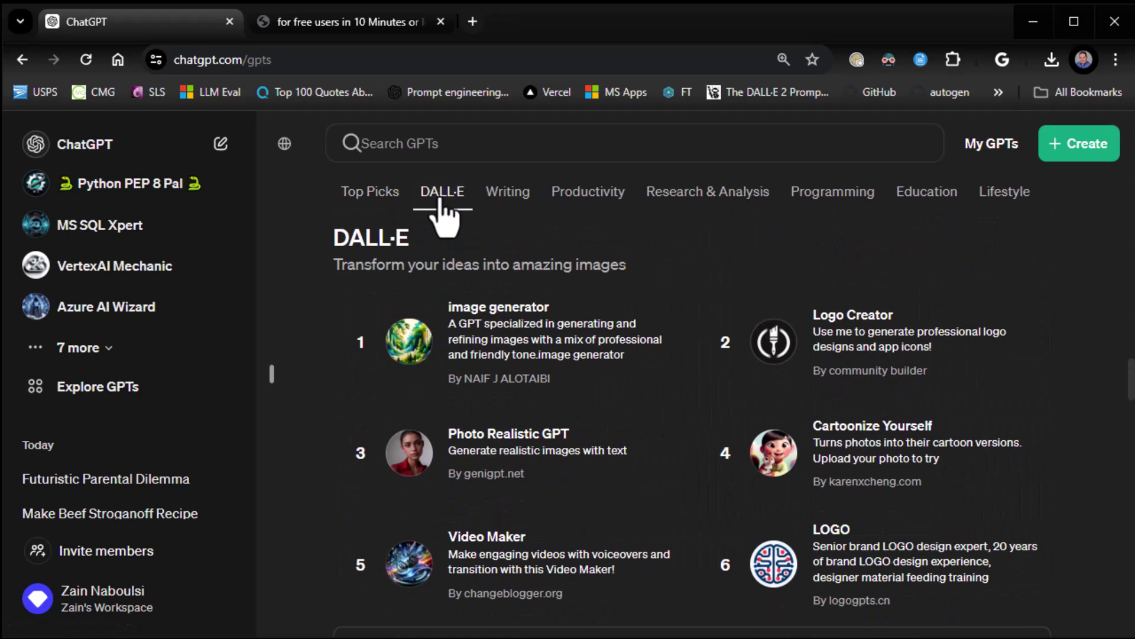
click(510, 201)
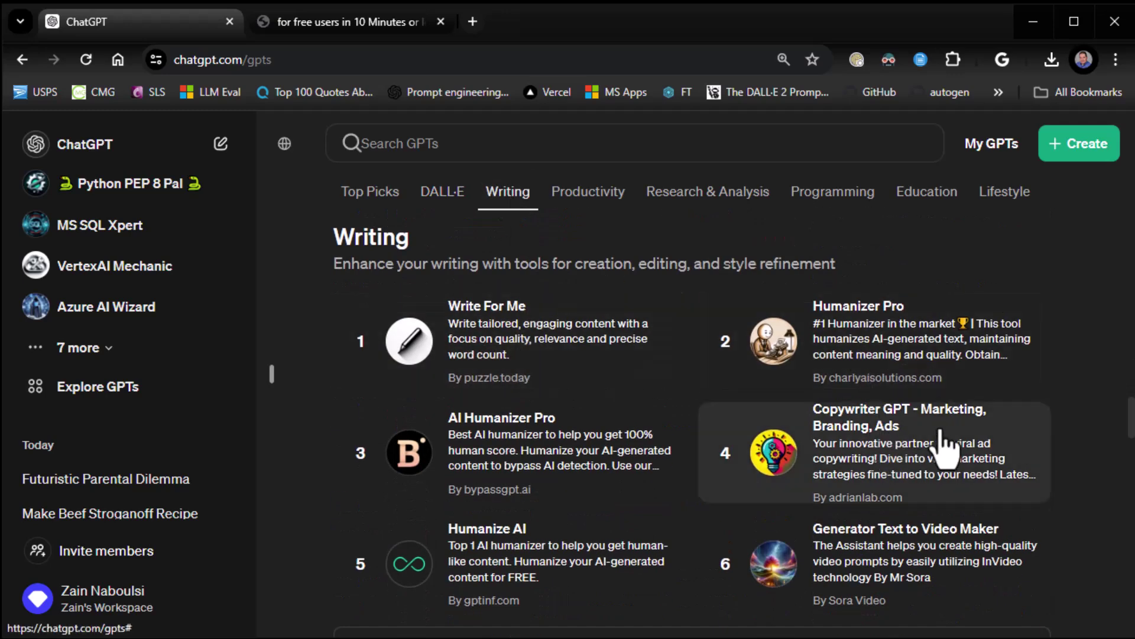
click(590, 201)
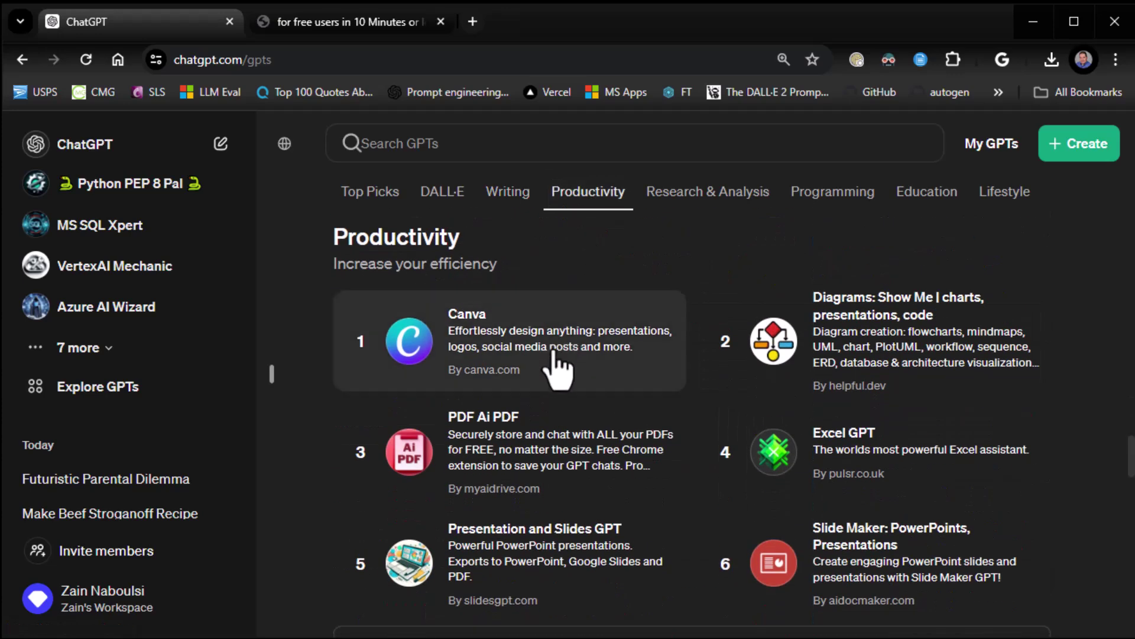
click(695, 194)
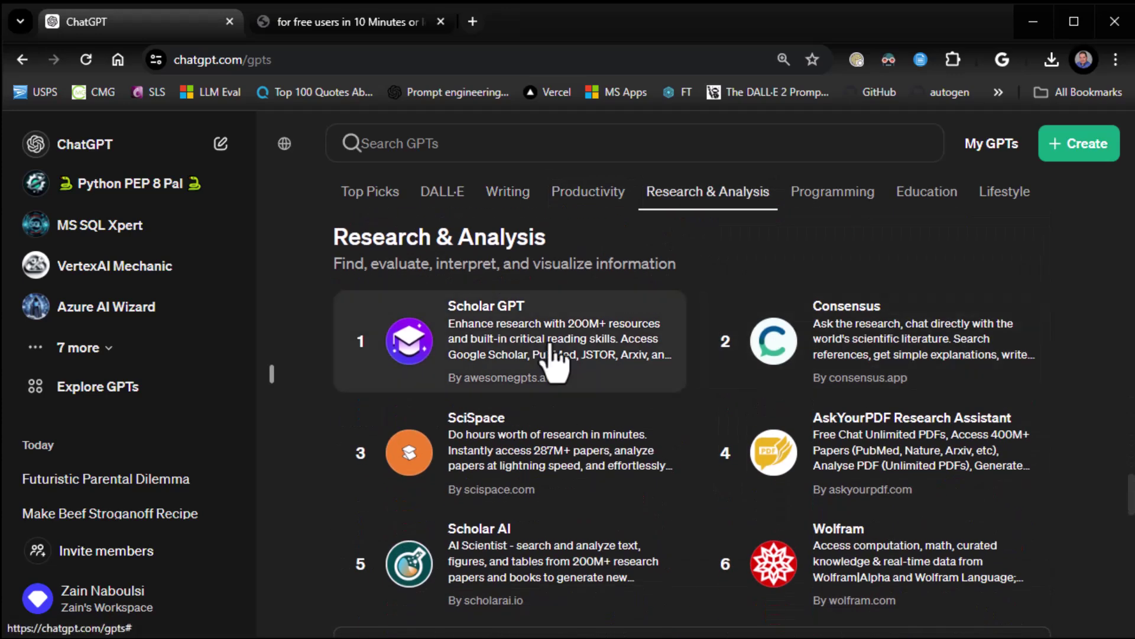
click(835, 196)
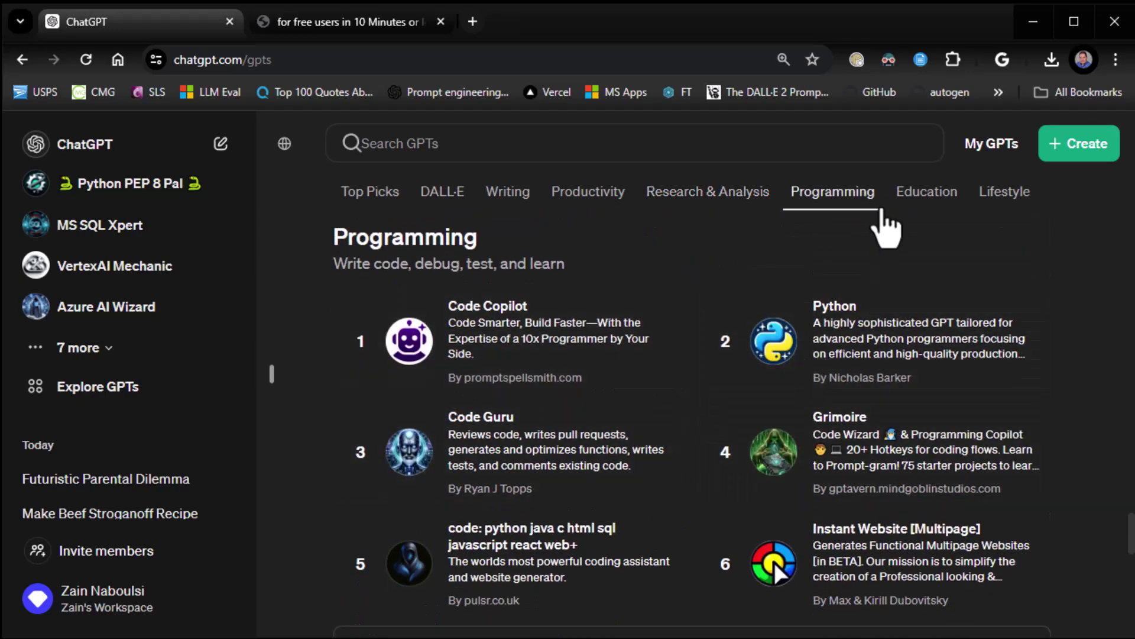
click(920, 200)
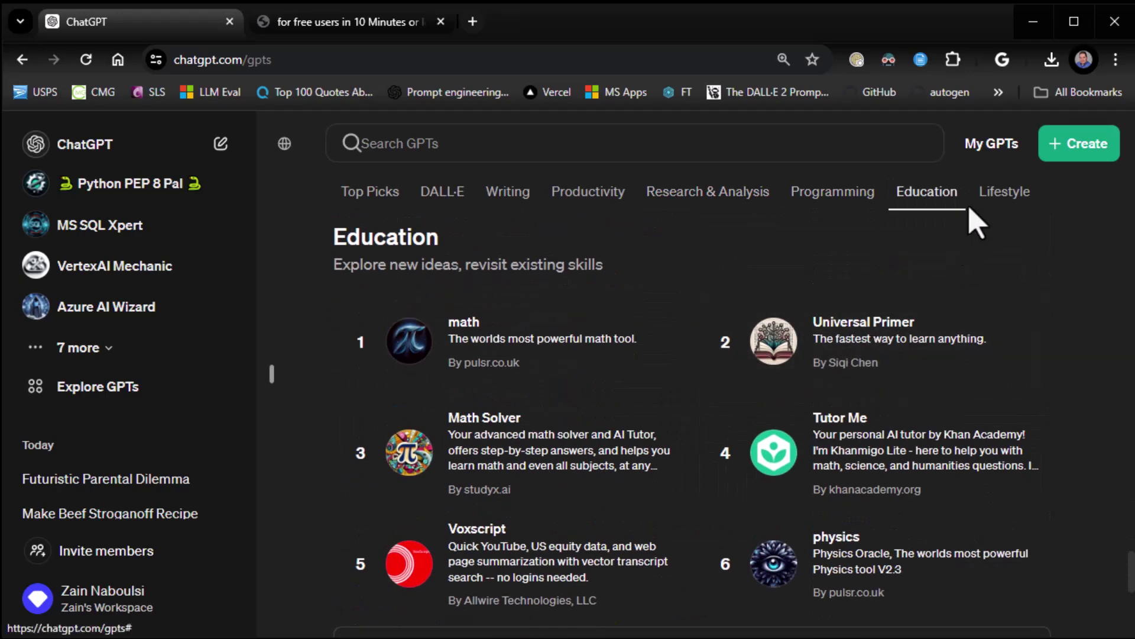
click(991, 204)
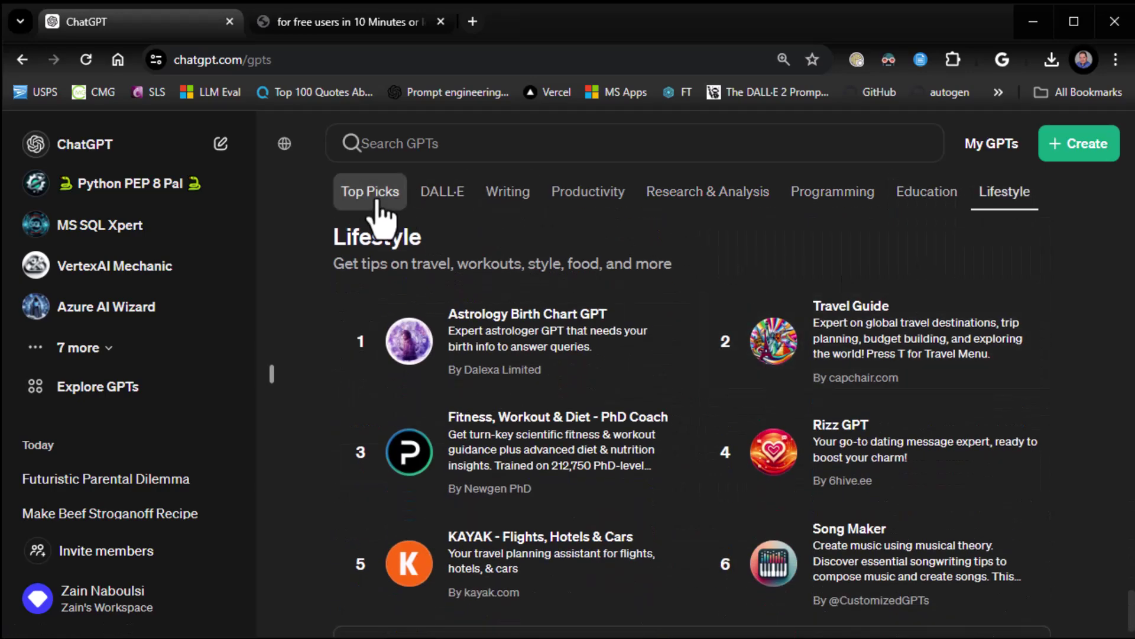
click(373, 199)
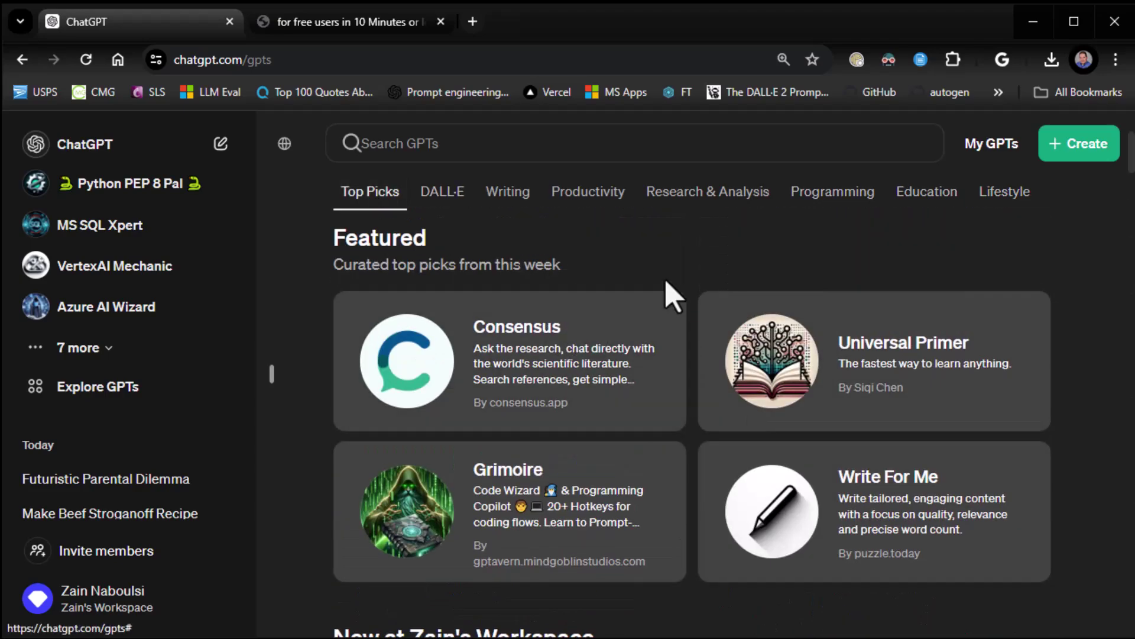
scroll(509, 369, down, 10)
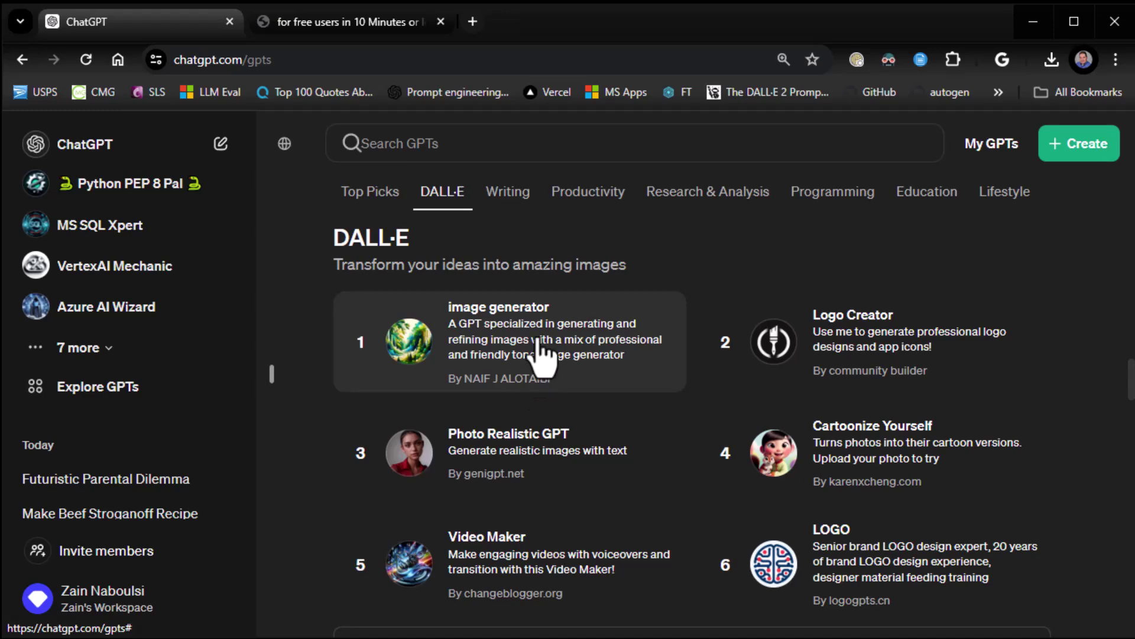
Open Logo Creator, request an ice cream logo, and answer 'vibrant' style with detail level 10.
click(854, 352)
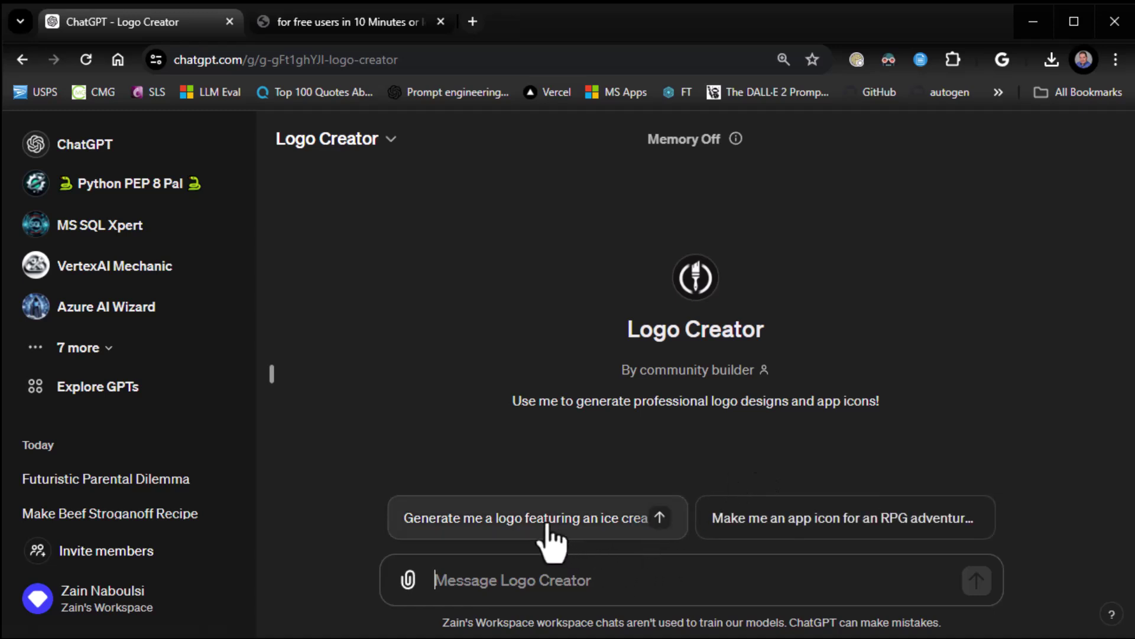
click(514, 528)
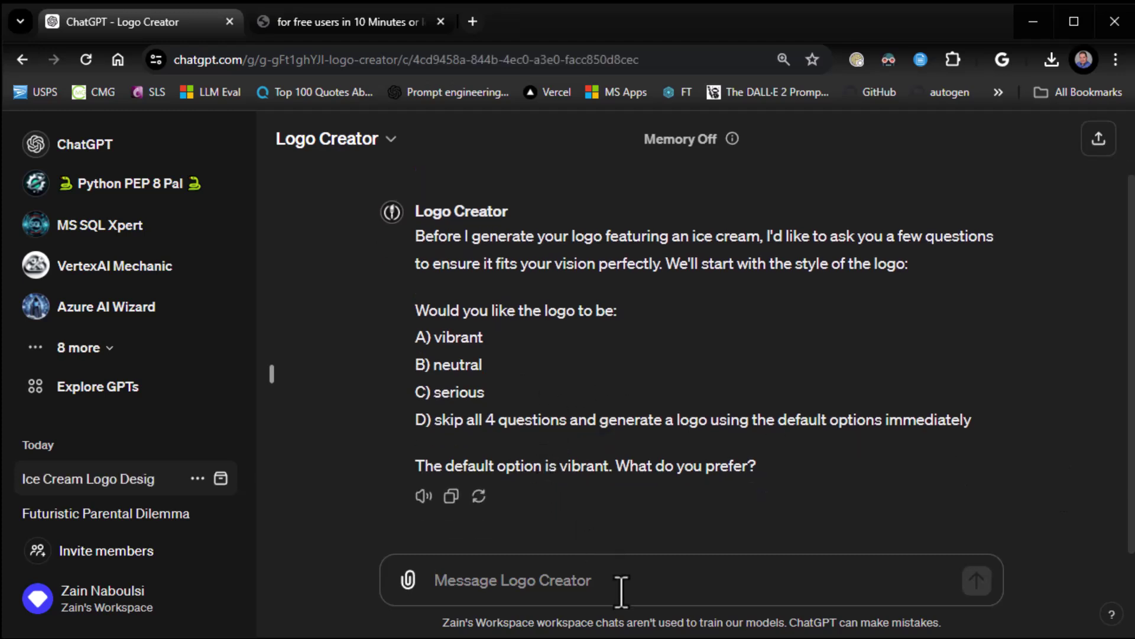
text(vibra)
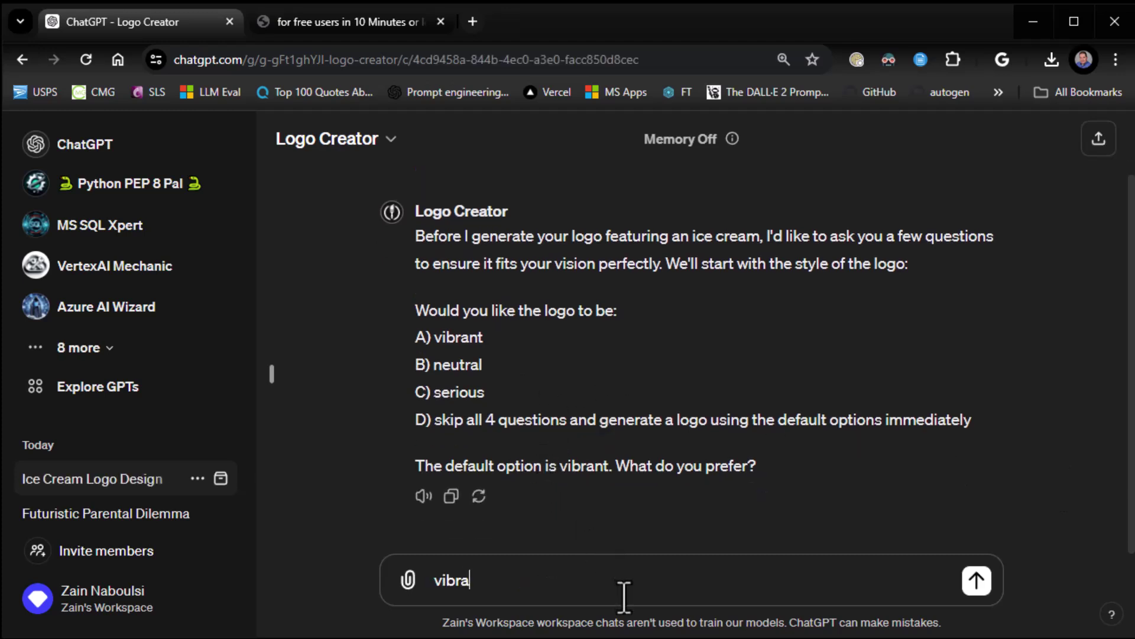
text(nt)
key(Return)
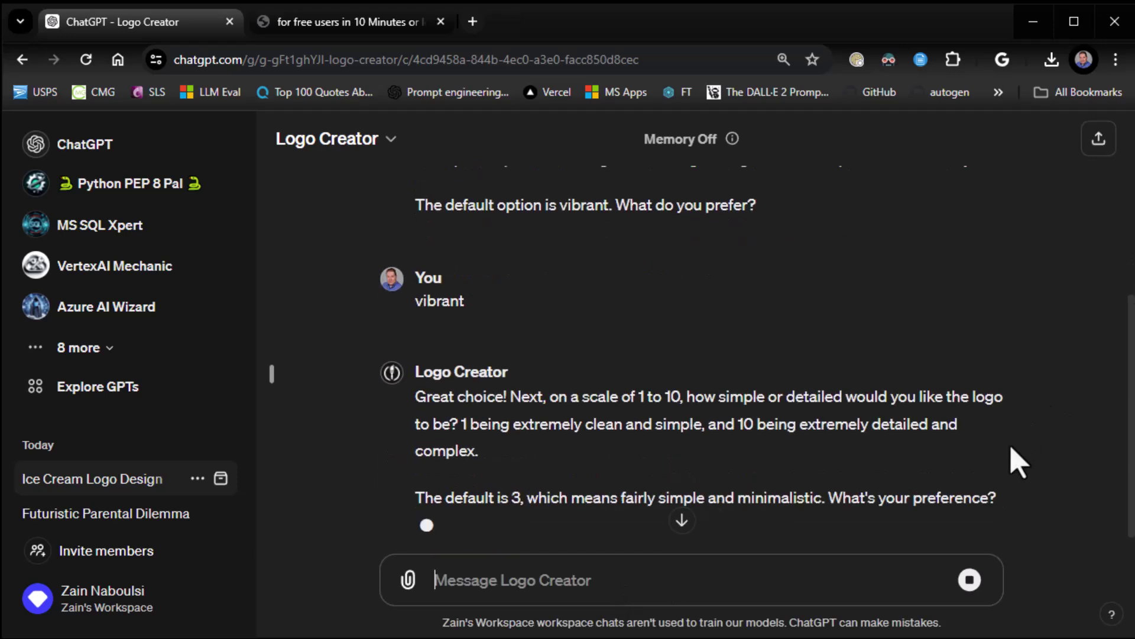
text(10)
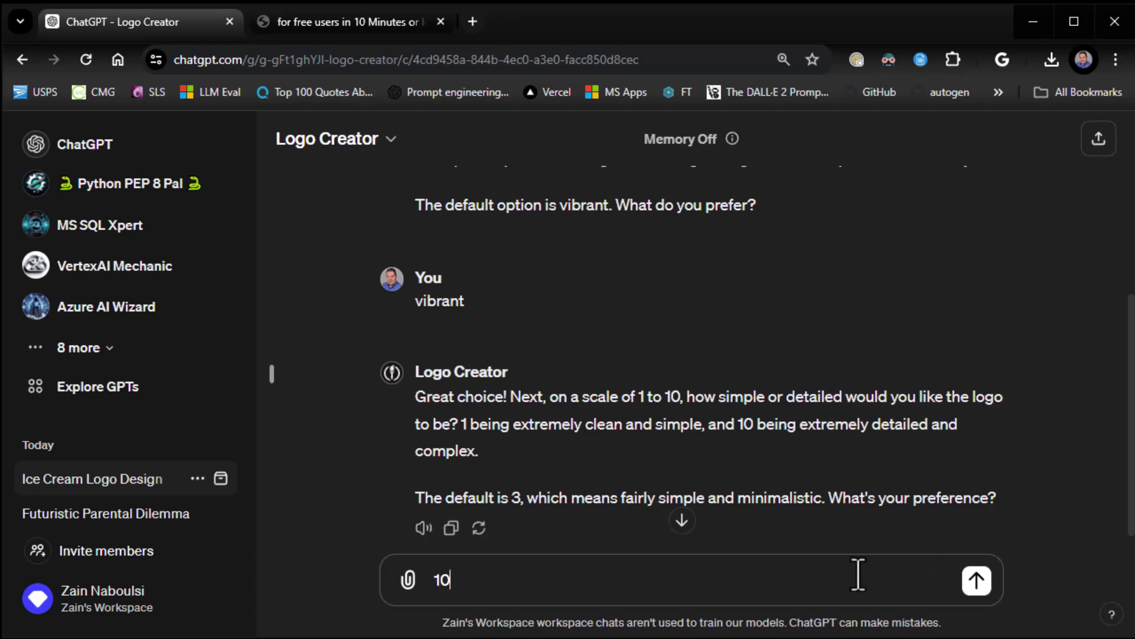
key(Return)
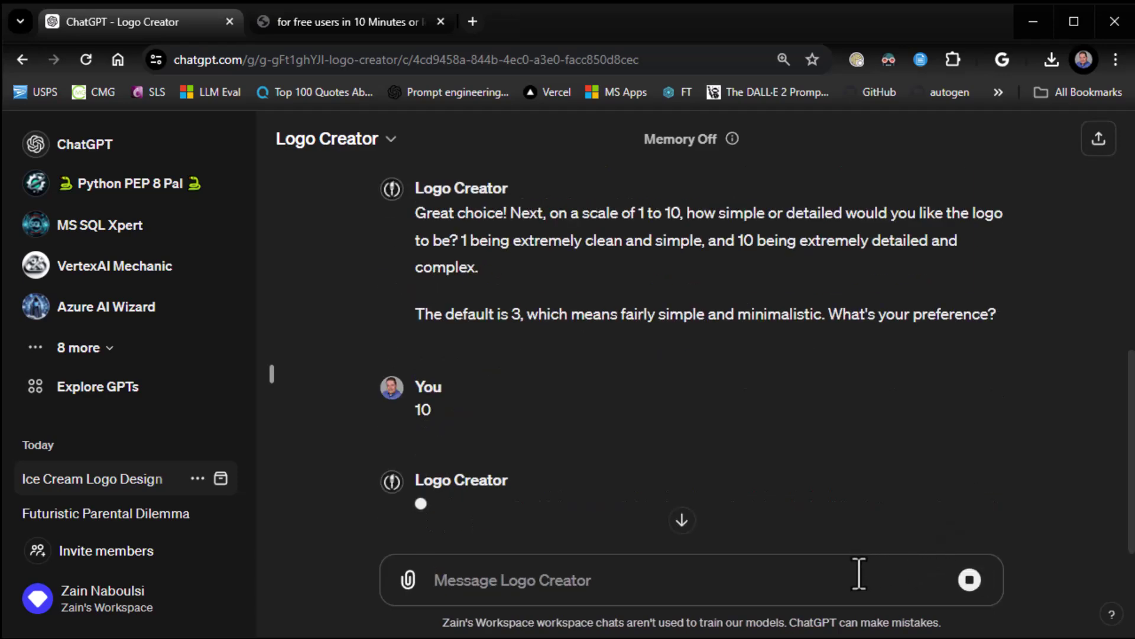
Pick the chocolate brown and vanilla cream palette (b) and a single logo design (a).
scroll(988, 469, down, 2)
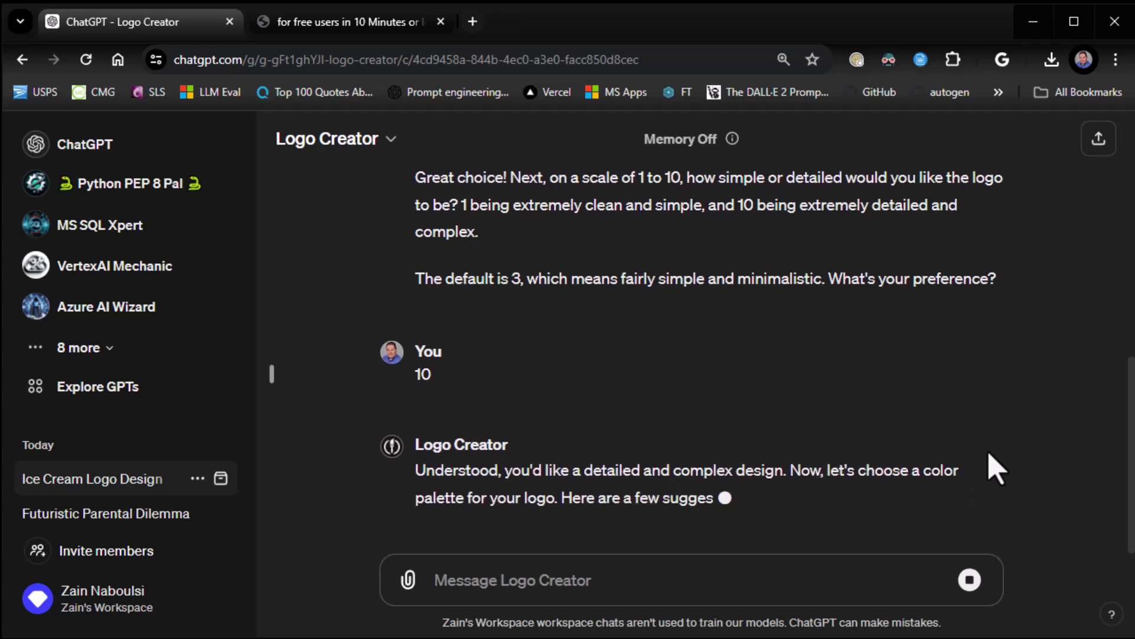
scroll(993, 469, down, 2)
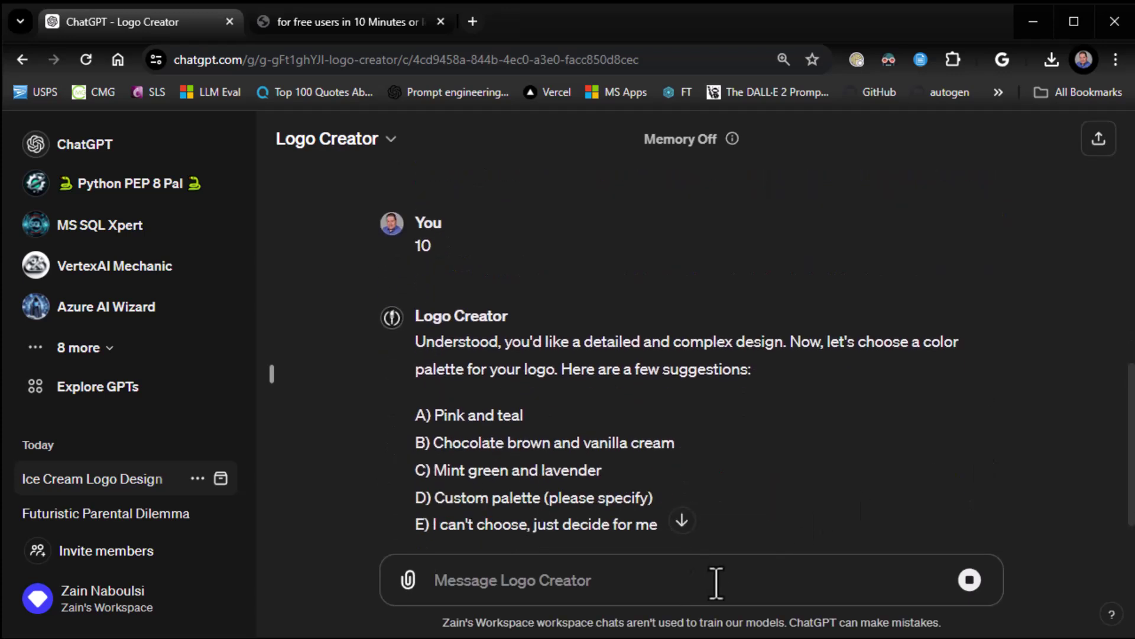
scroll(805, 565, down, 2)
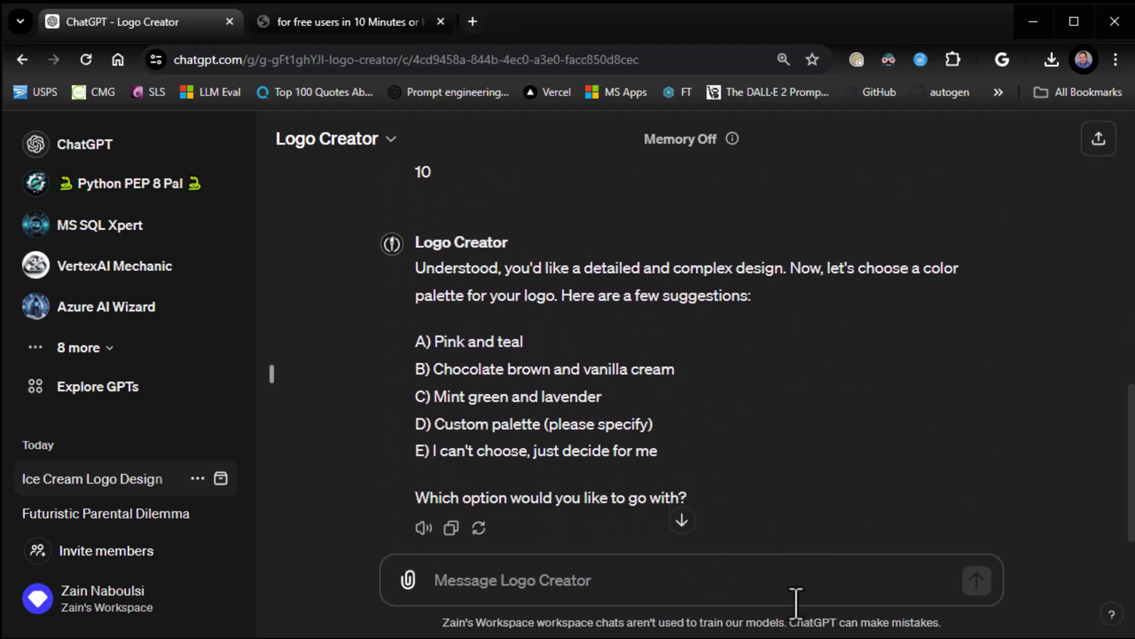
text(b)
key(Return)
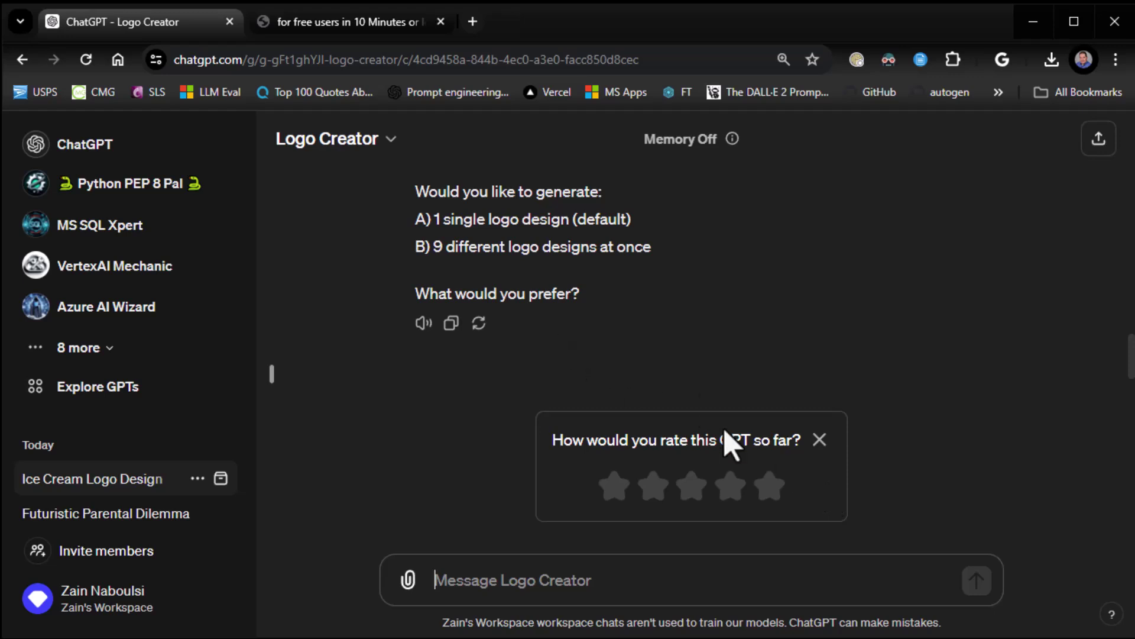
click(819, 441)
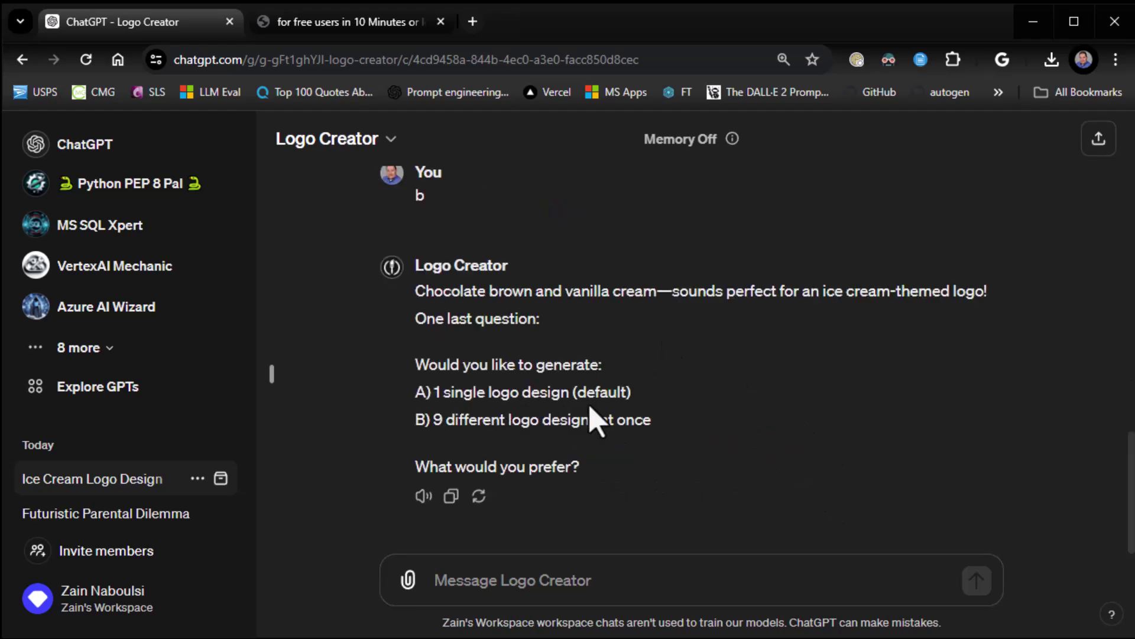
click(674, 597)
text(a)
key(Return)
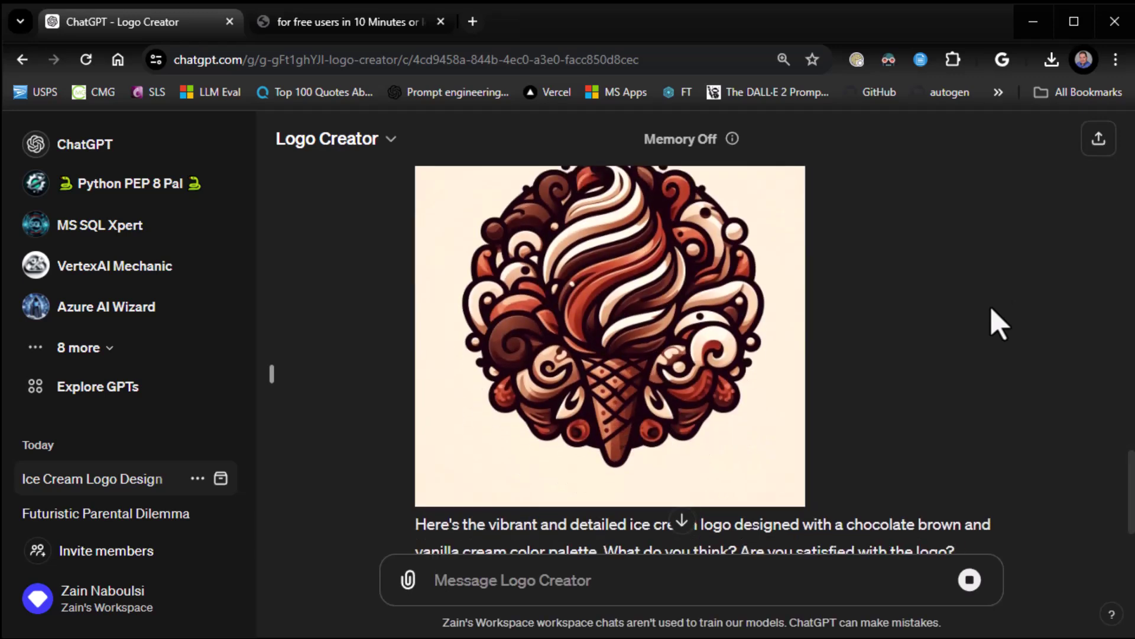
scroll(993, 324, up, 2)
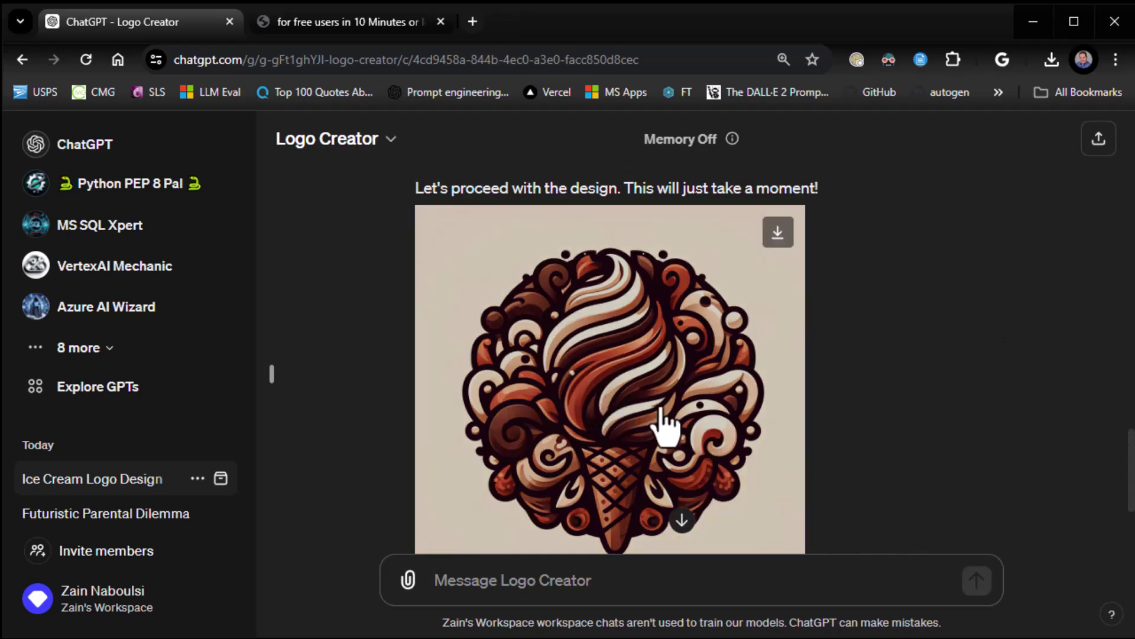
Advance the deck to the memory slide and return to the Logo Creator chat.
click(283, 21)
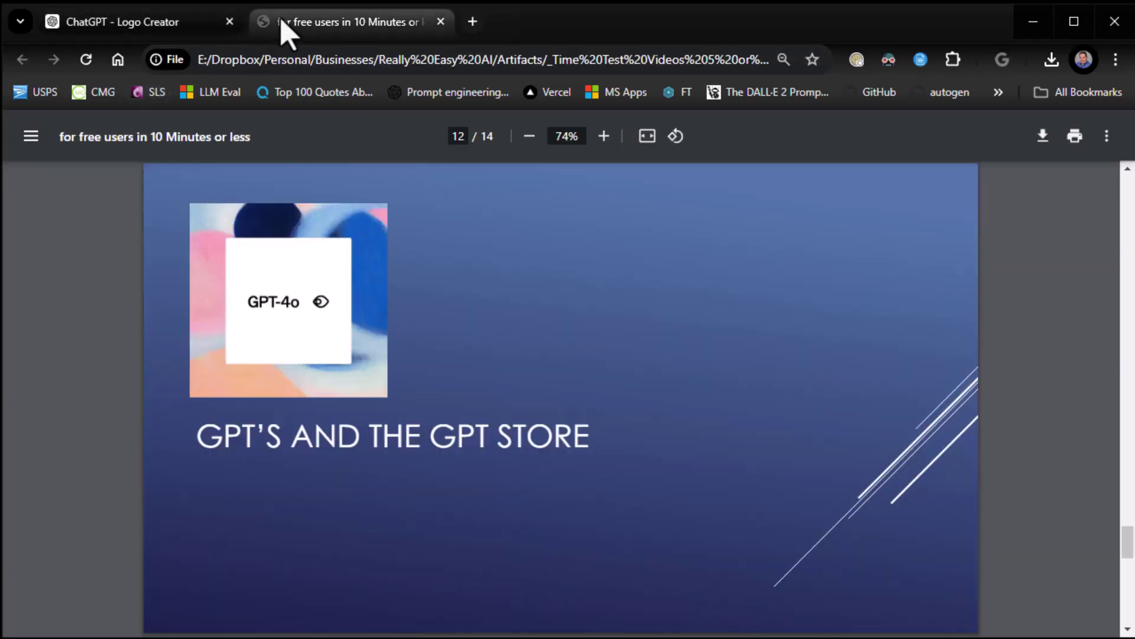
key(Page_Down)
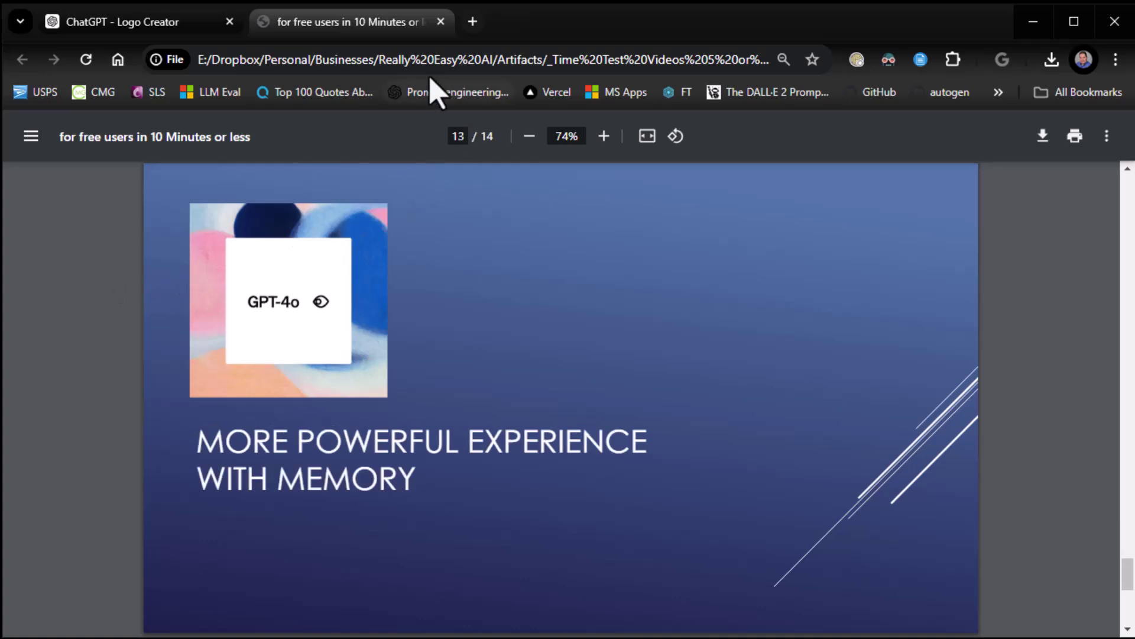
click(149, 24)
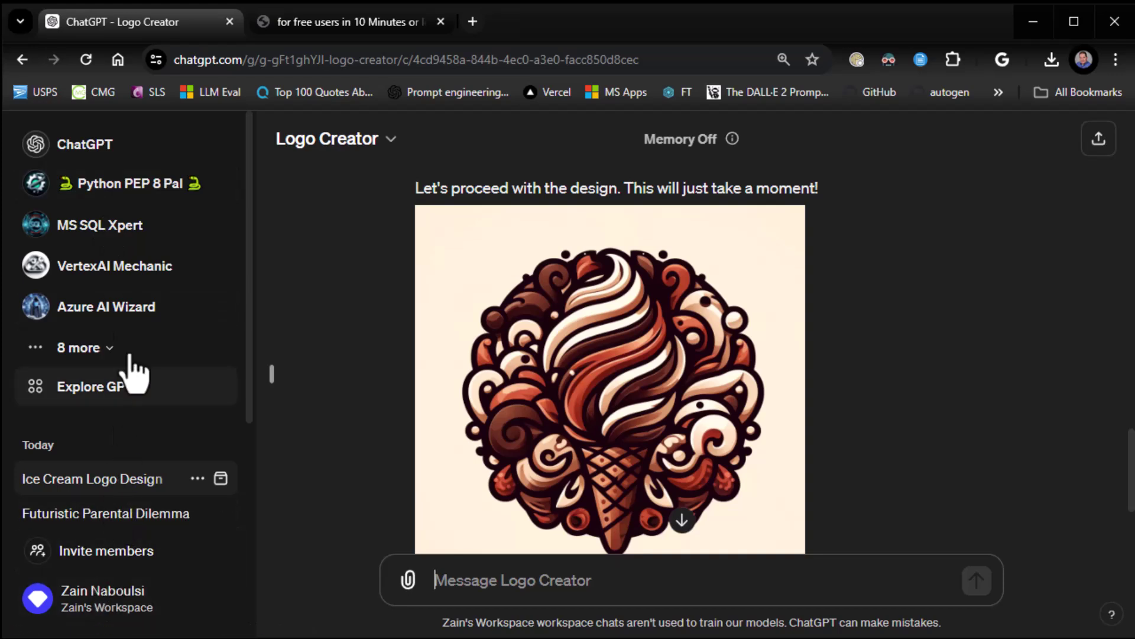
Start a new chat, turn Memory on under Settings > Personalization, and close the settings.
click(87, 149)
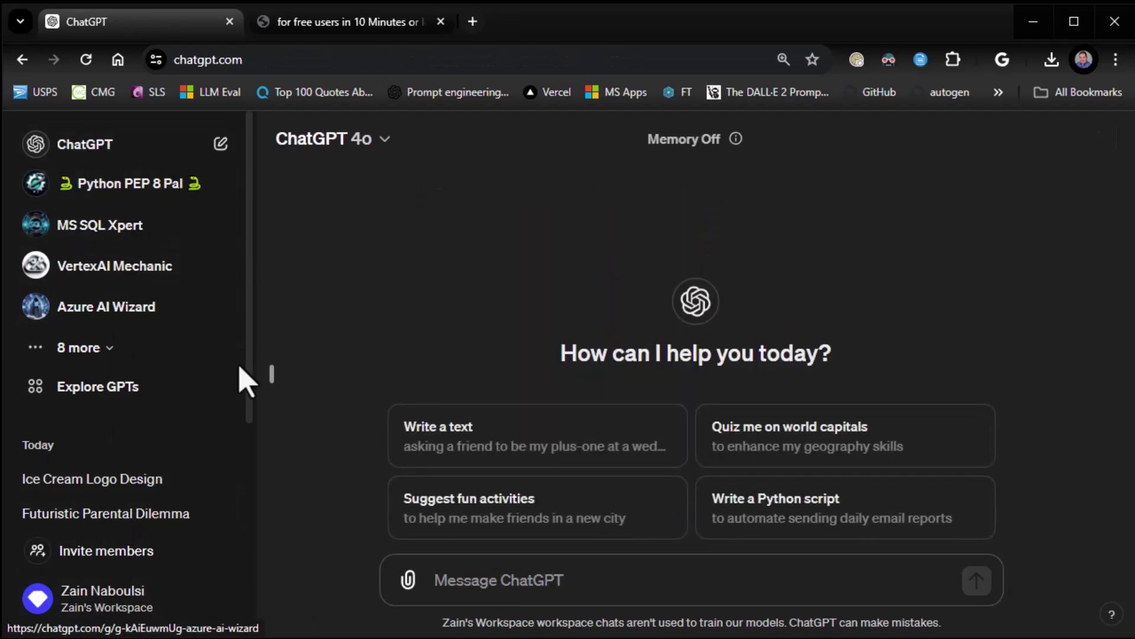
click(110, 589)
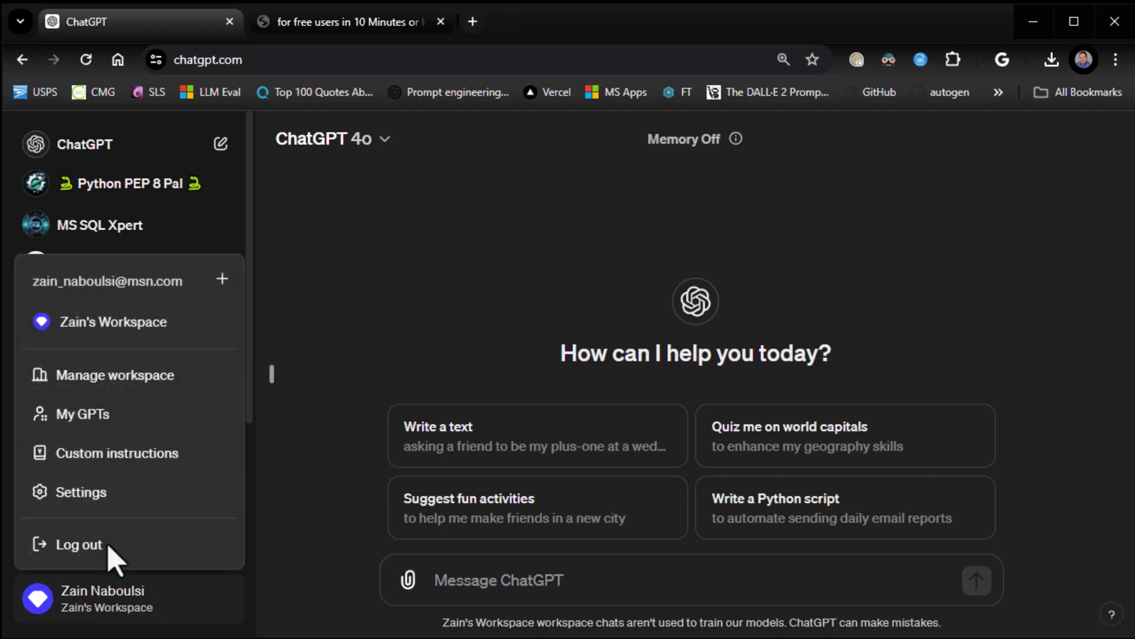
click(110, 508)
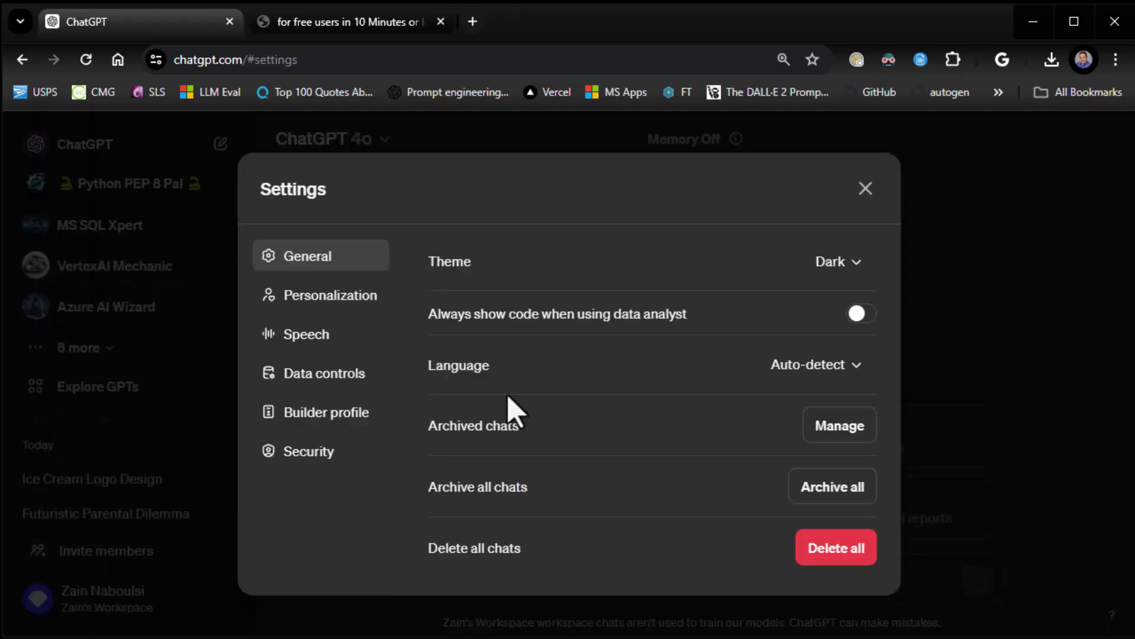
click(355, 313)
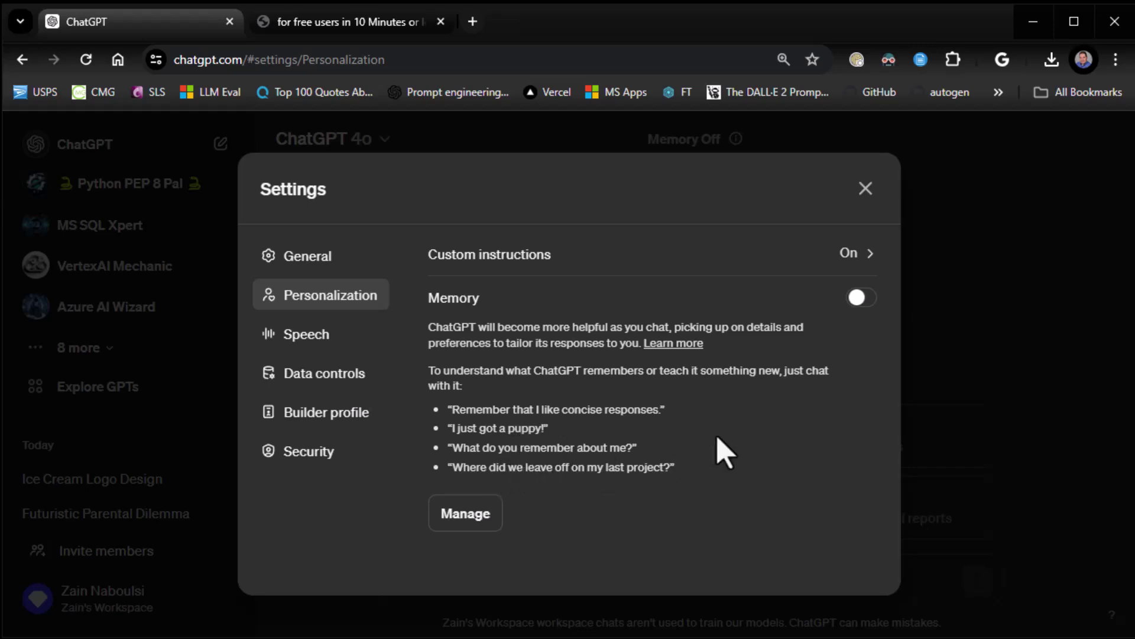
click(859, 301)
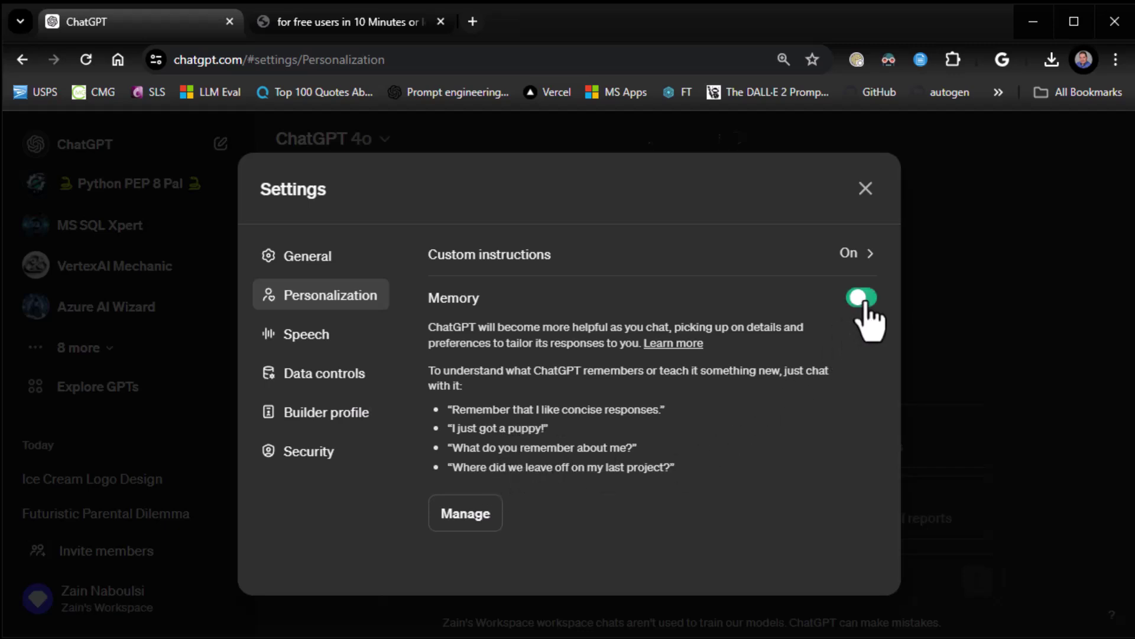
click(865, 188)
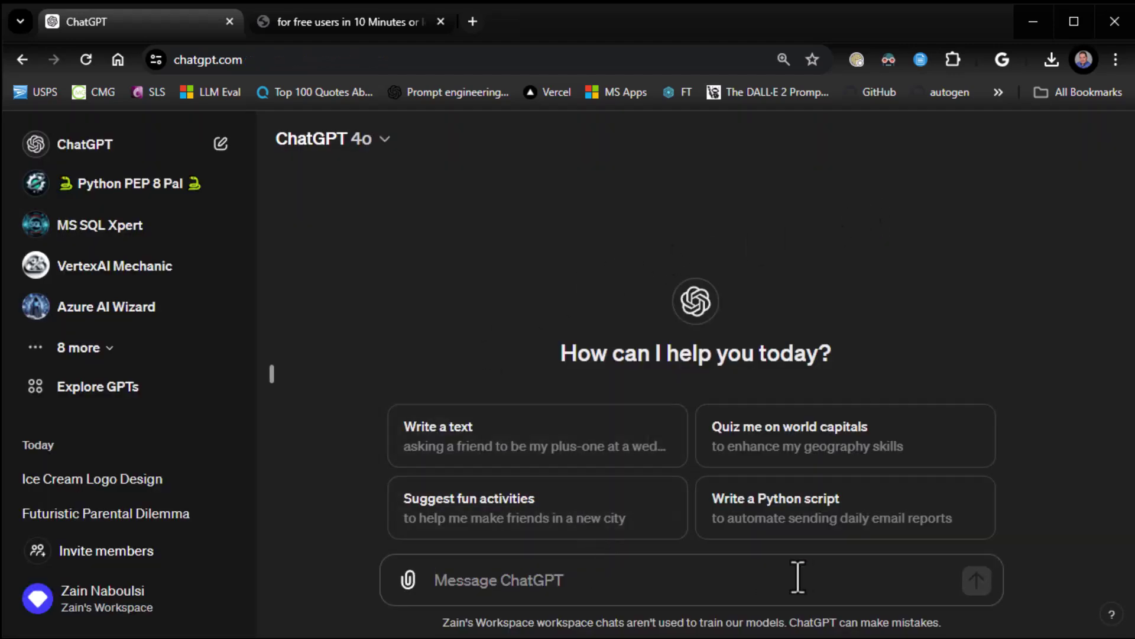
Tell ChatGPT you have two dogs, Daisy and Misty, then ask 'what do you know about me?'.
text(i have two)
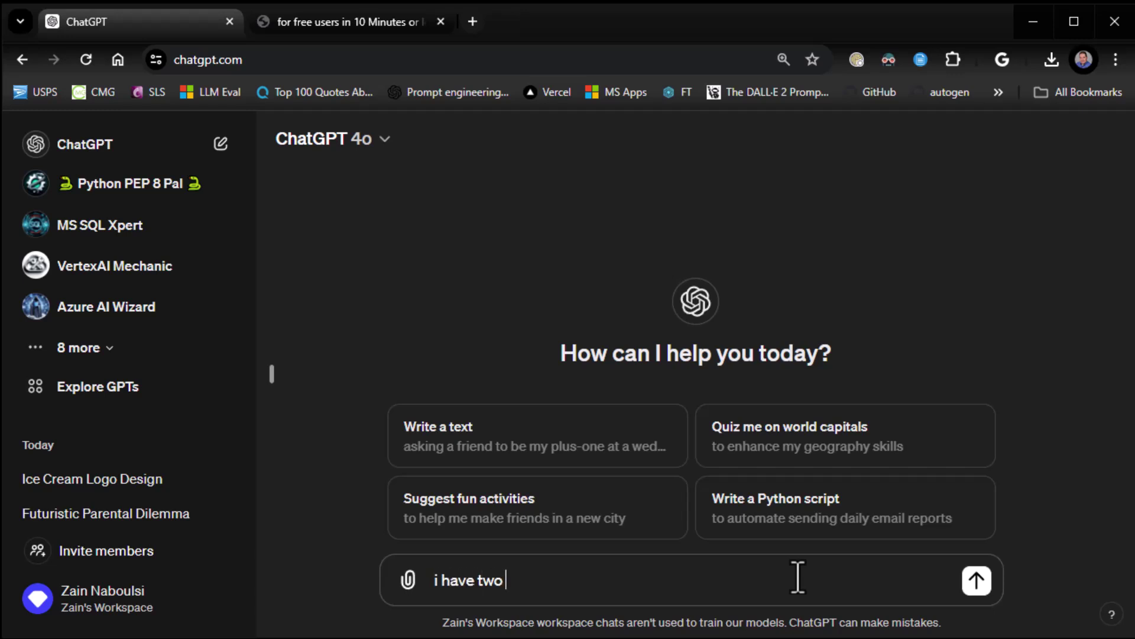
text( dogs one name)
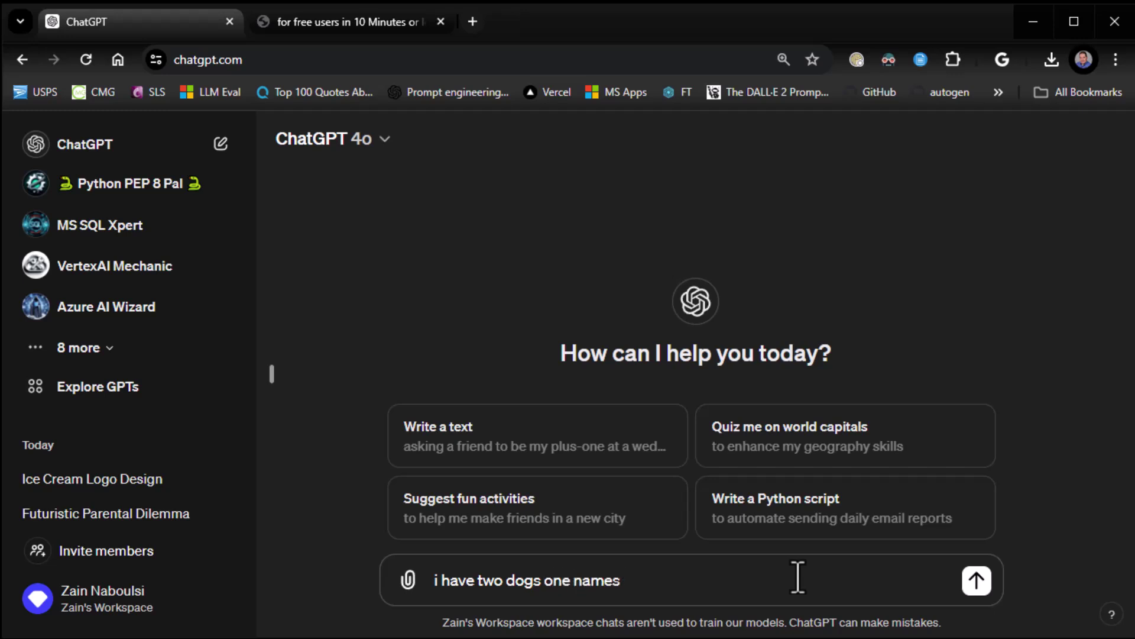
text(d daisy and one named)
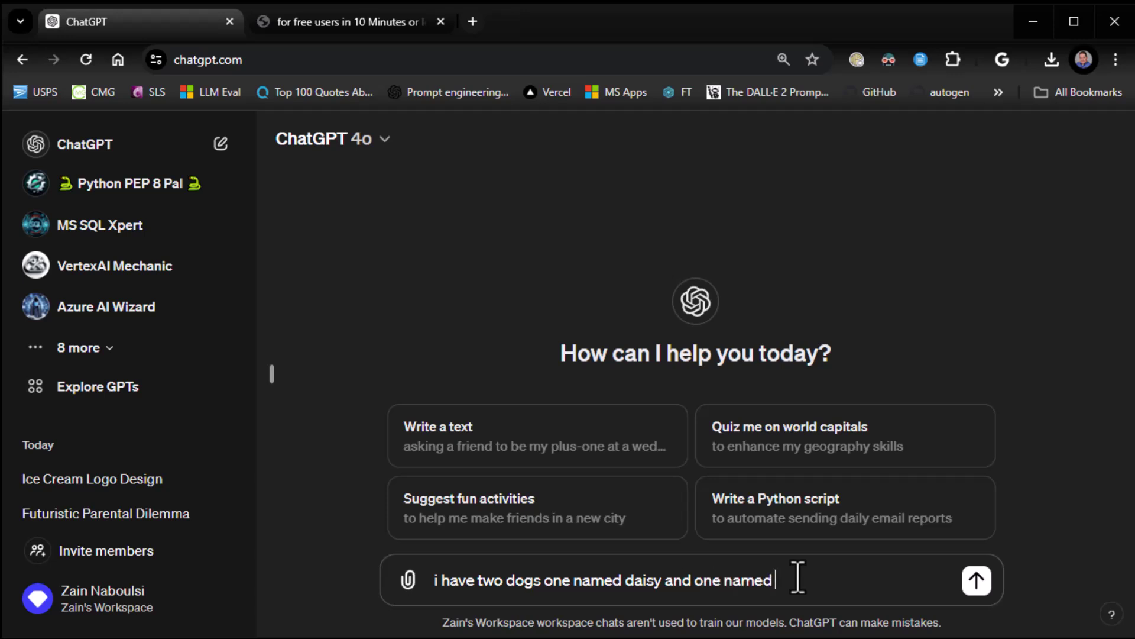
text( Misty)
key(Return)
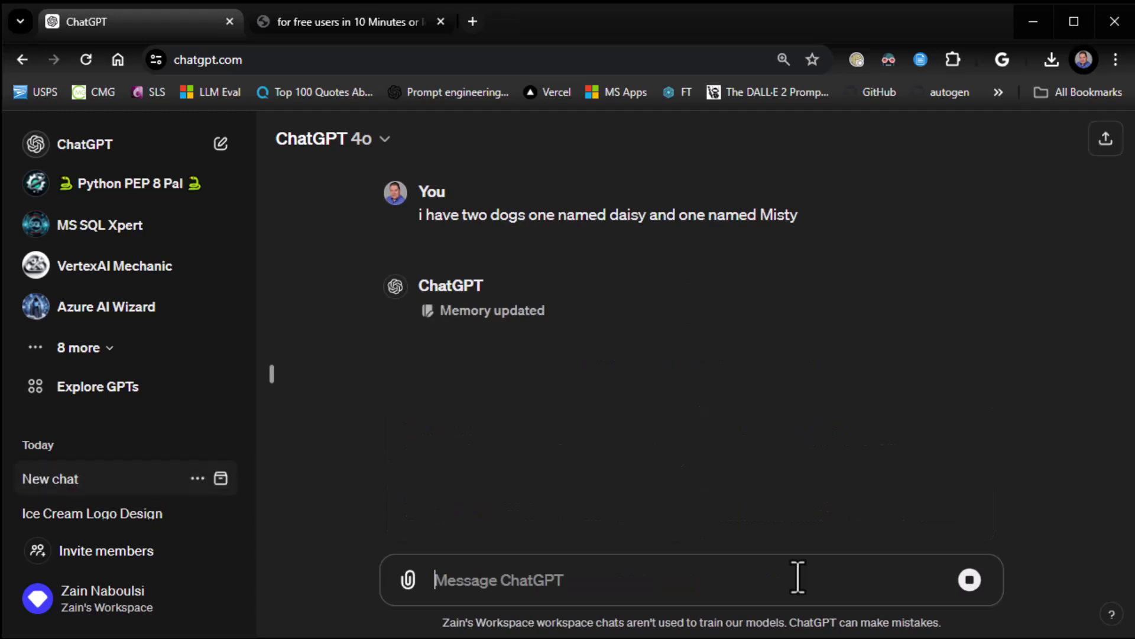
text(what )
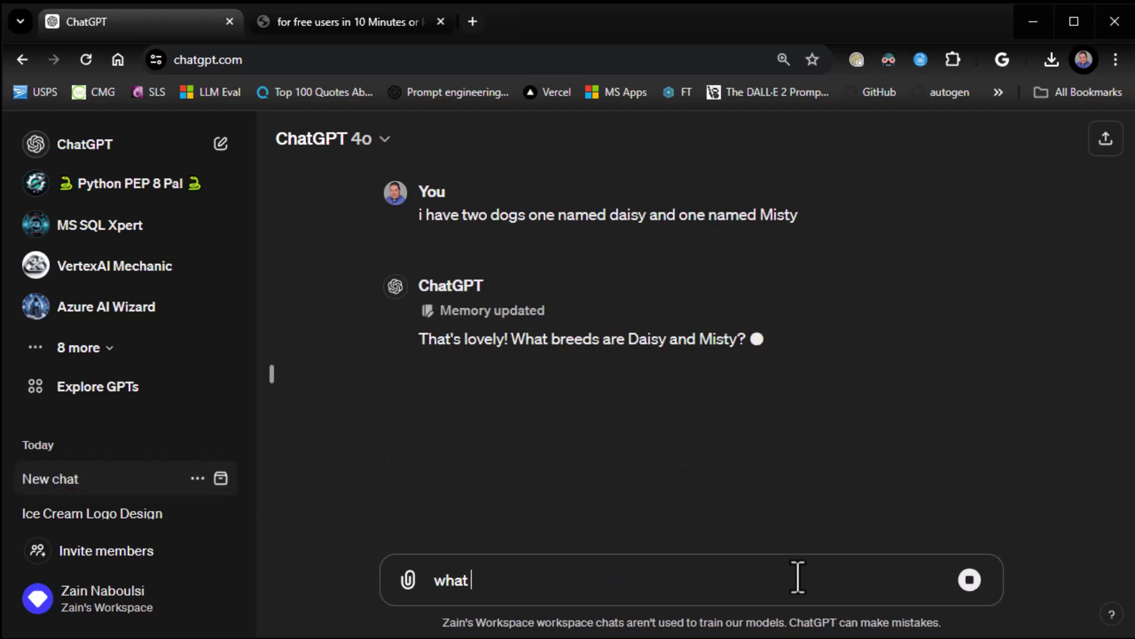
text(do you know about me?)
key(Return)
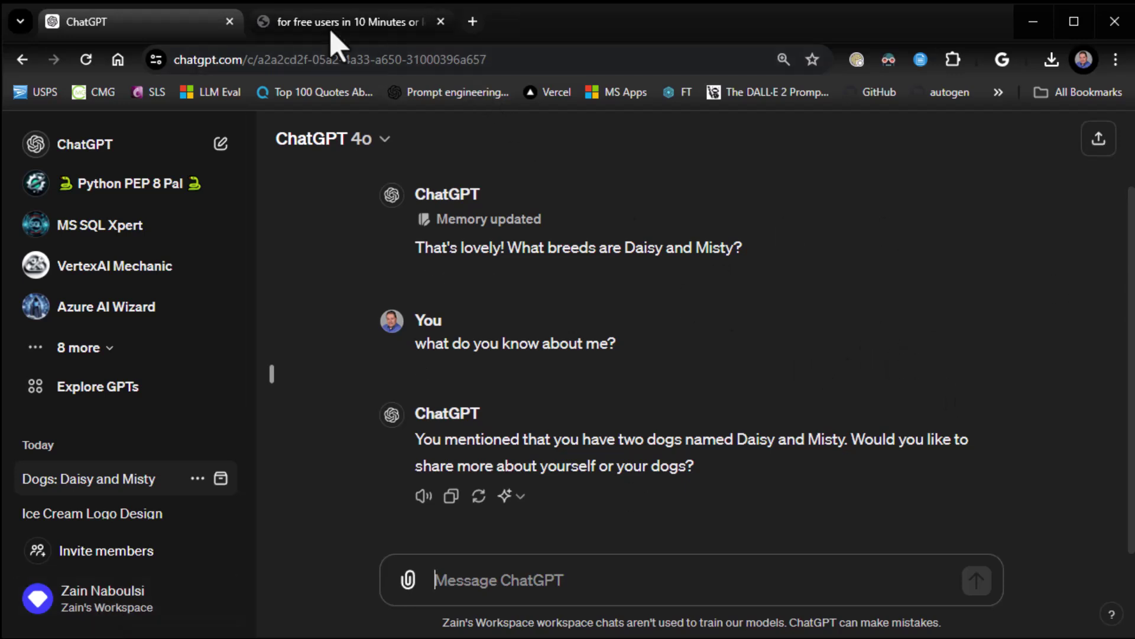
Go to the presentation PDF and scroll to its final page, 14 of 14.
click(248, 27)
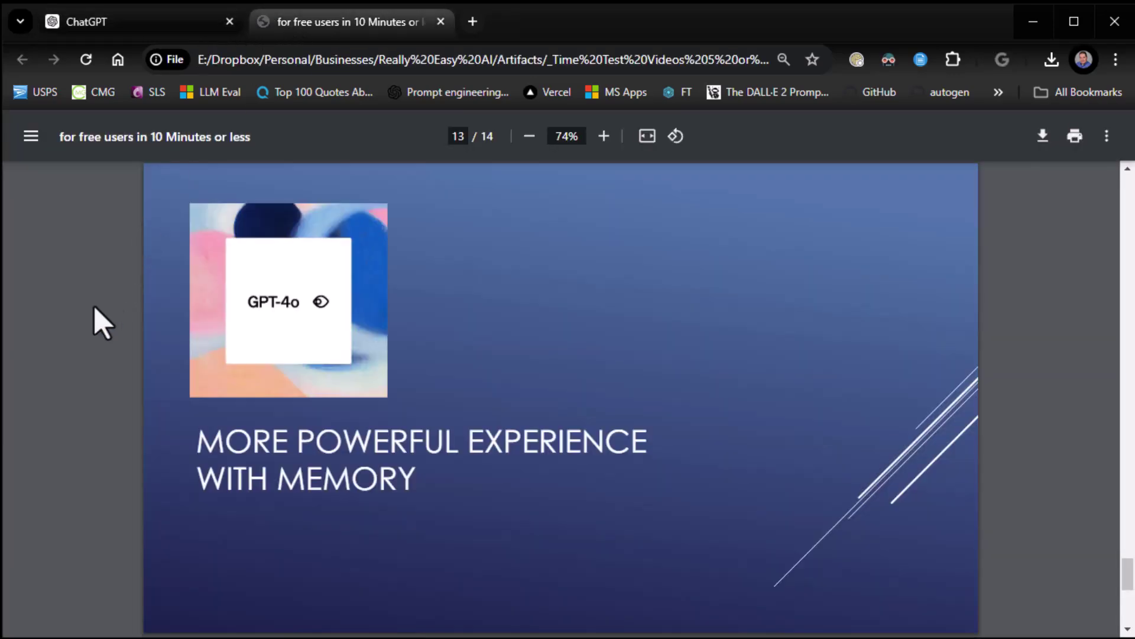
scroll(94, 316, down, 5)
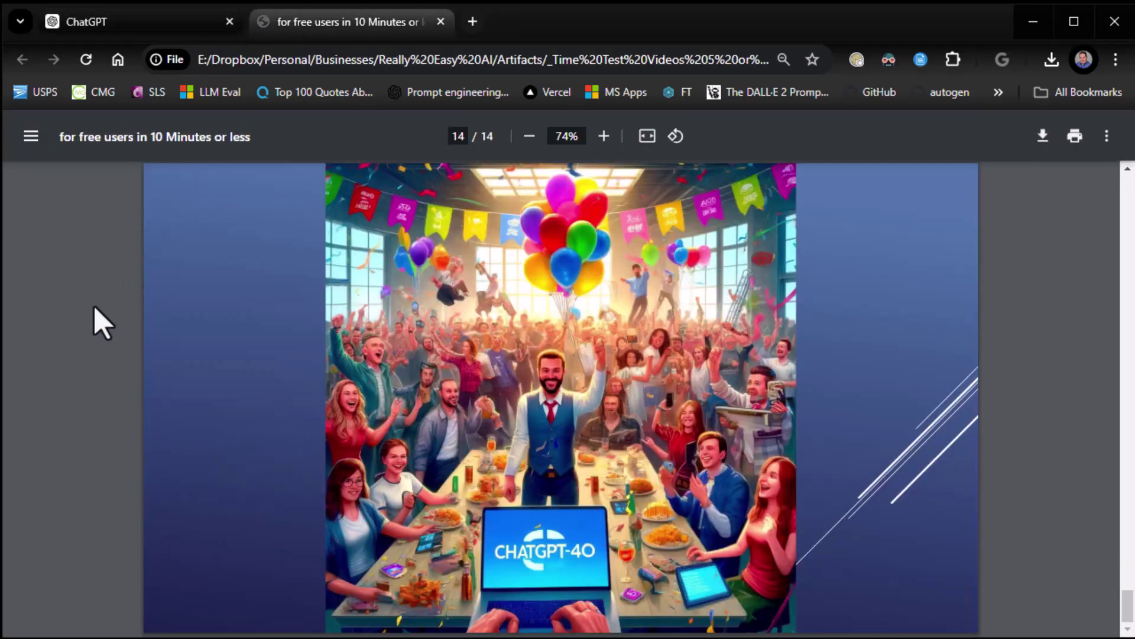